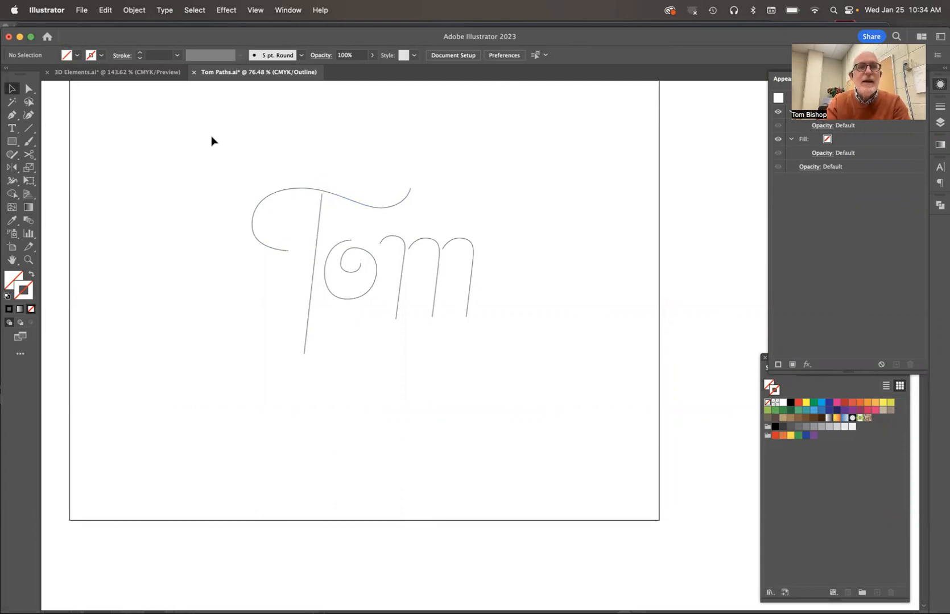
Step: Copy all the lettering paths on the Illustrator artboard and switch to Photoshop
{"action": "left_click_drag", "start_coordinate": [211, 140], "coordinate": [531, 419]}
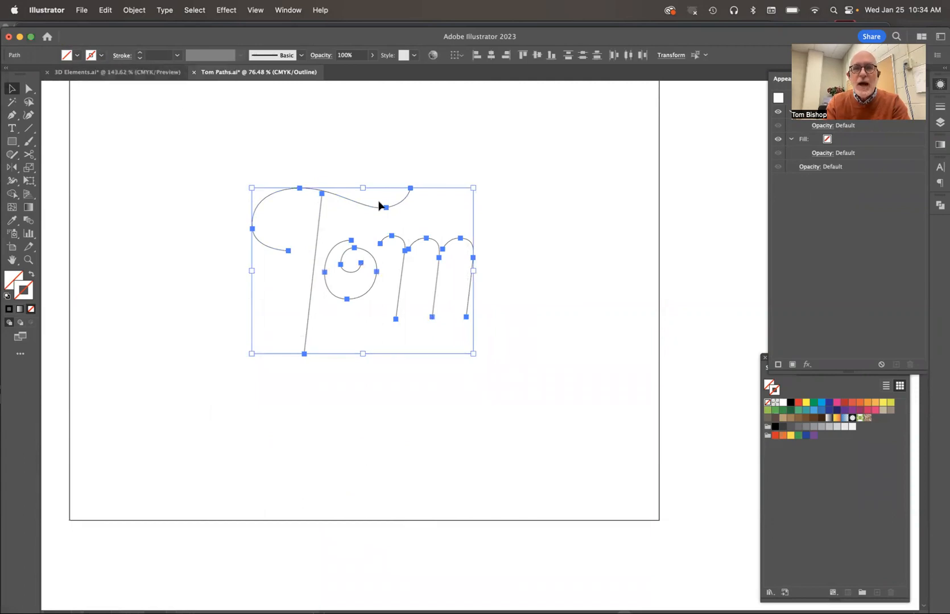
{"action": "key", "text": "super+c"}
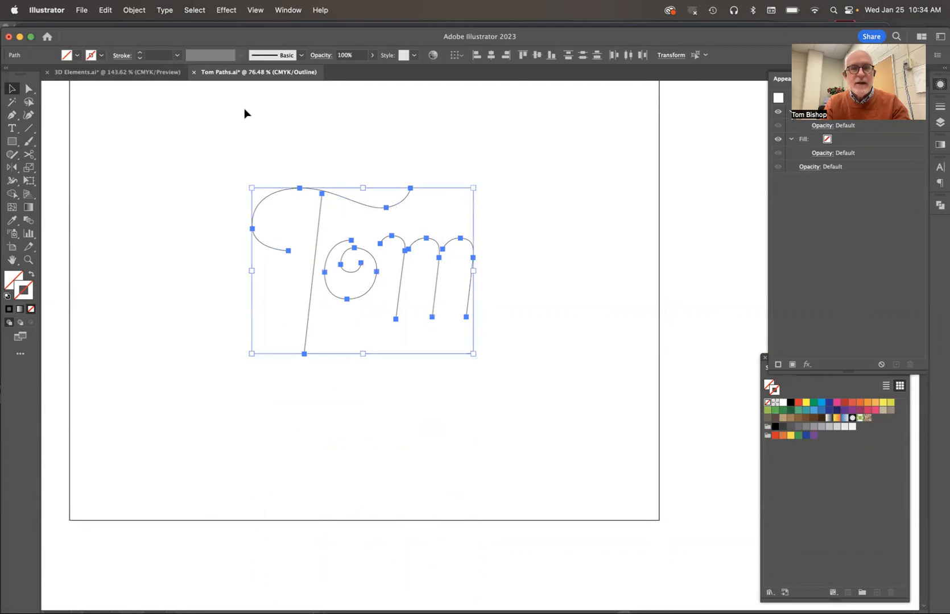
{"action": "key", "text": "super+Tab"}
{"action": "key", "text": "super+Tab"}
{"action": "key", "text": "super+Tab"}
{"action": "key", "text": "super+Tab"}
{"action": "key", "text": "super+Tab"}
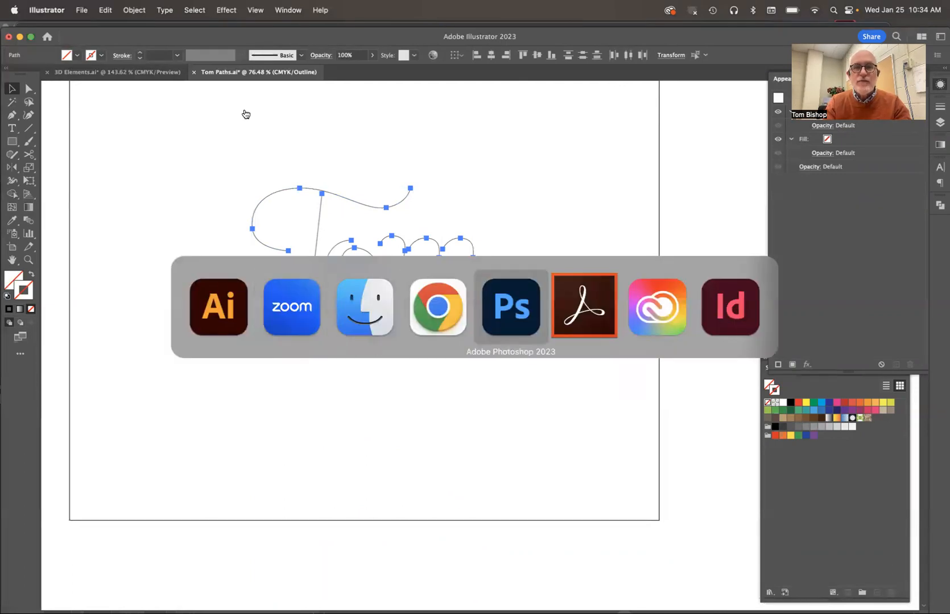
{"action": "key", "text": "super+shift+Tab"}
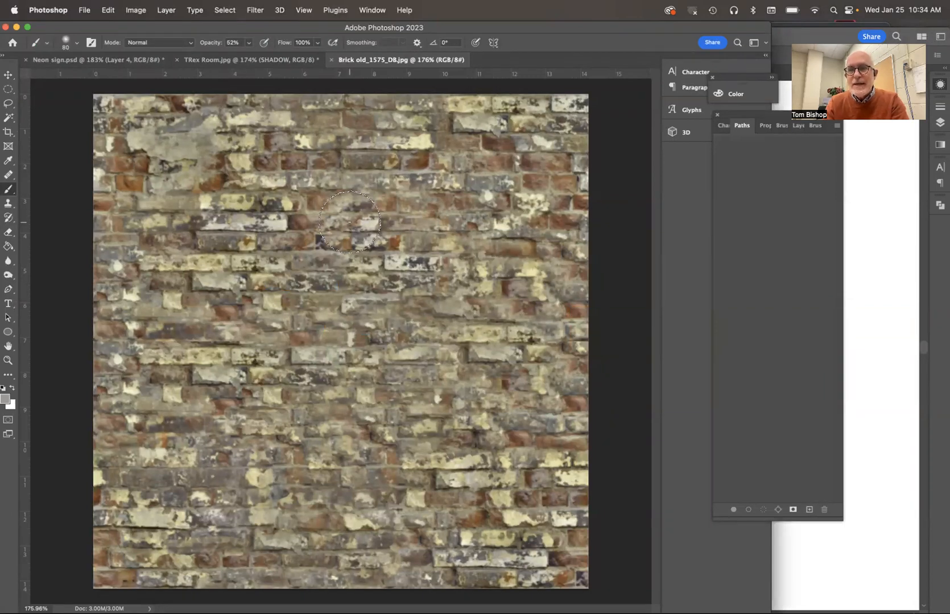
Step: Show the Paths panel for the brick image and narrow the docked panel column to enlarge the canvas area
{"action": "left_click", "coordinate": [798, 125]}
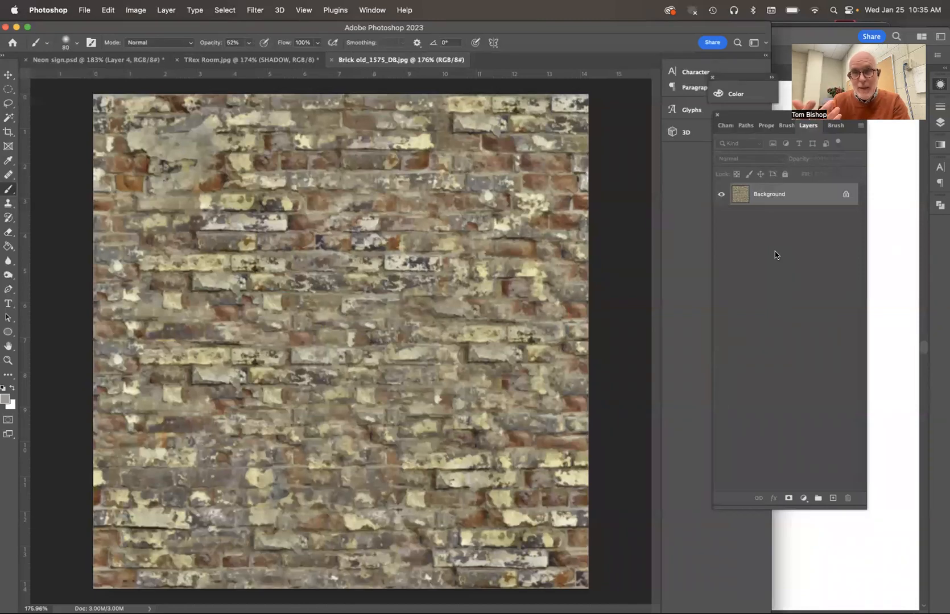
{"action": "left_click", "coordinate": [743, 126]}
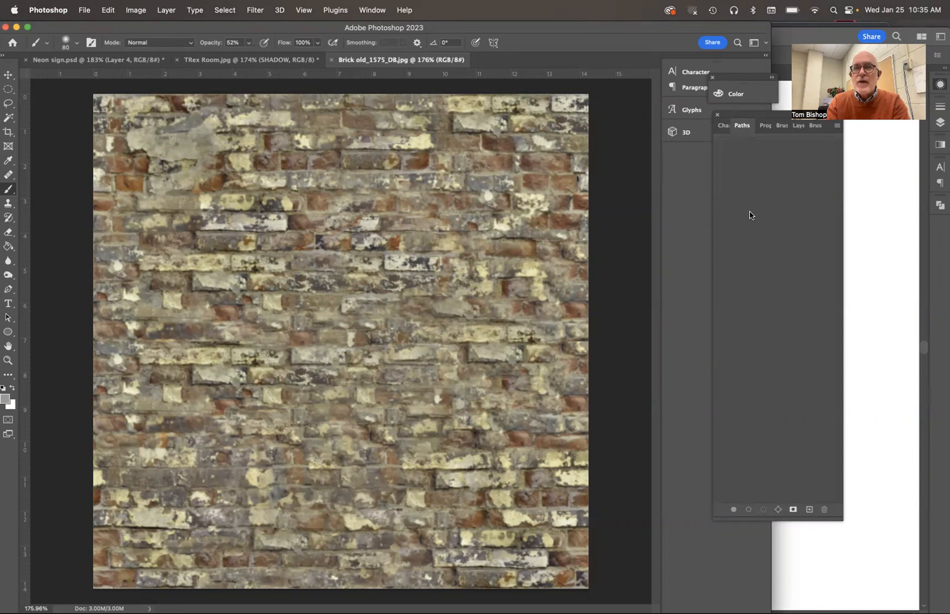
{"action": "left_click", "coordinate": [373, 11]}
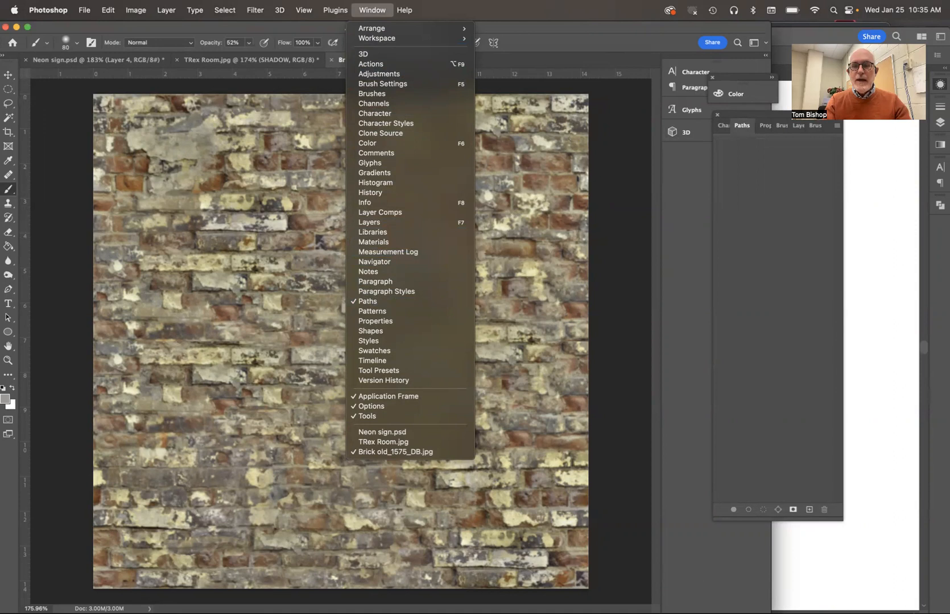
{"action": "key", "text": "Escape"}
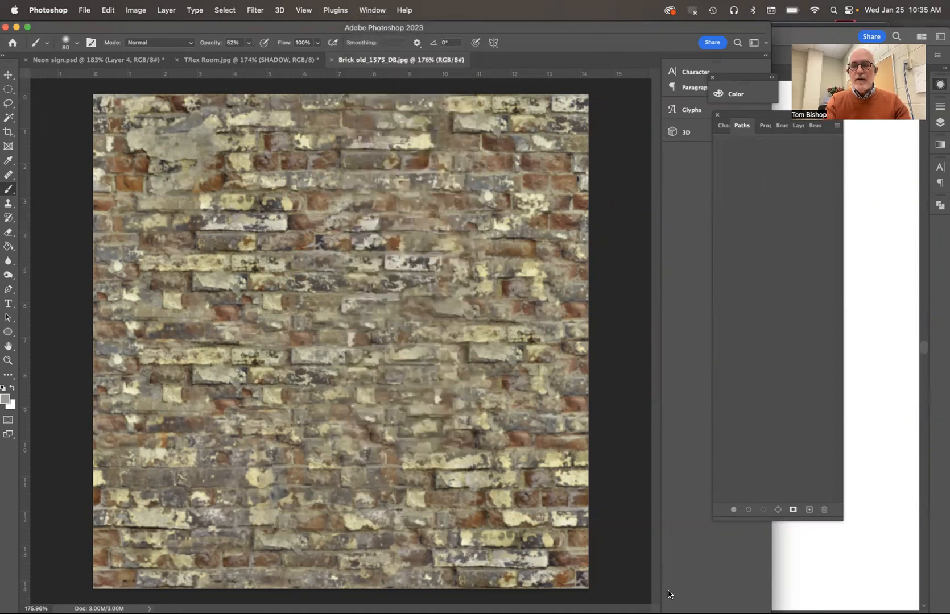
{"action": "left_click_drag", "start_coordinate": [659, 595], "coordinate": [742, 594]}
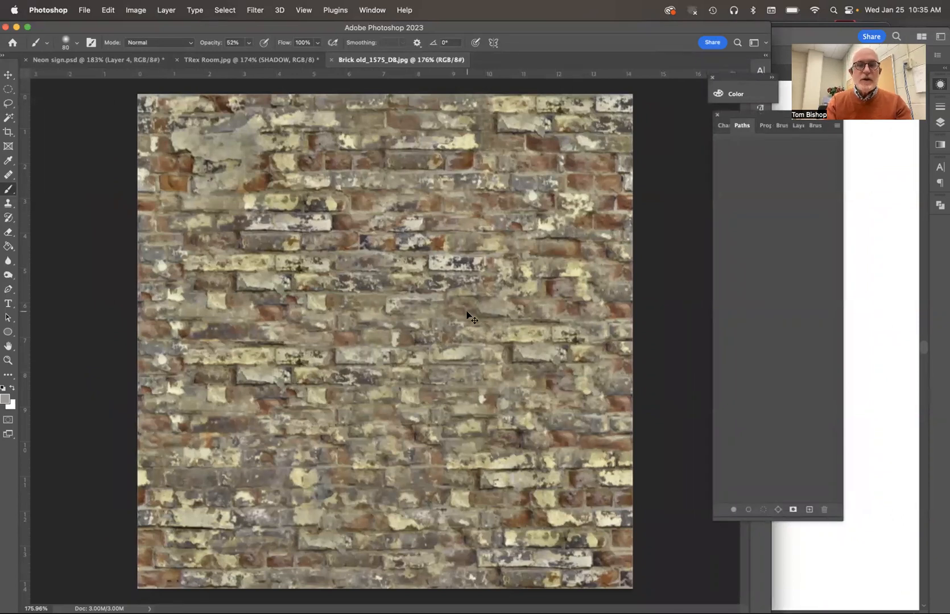
Step: Paste the copied lettering into the brick image as a path
{"action": "left_click", "coordinate": [108, 9]}
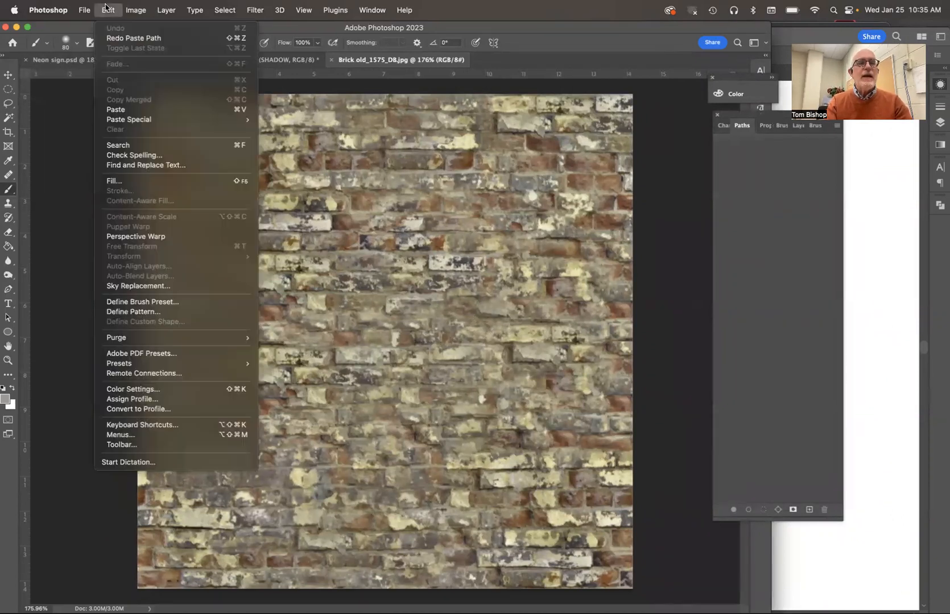
{"action": "left_click", "coordinate": [116, 109]}
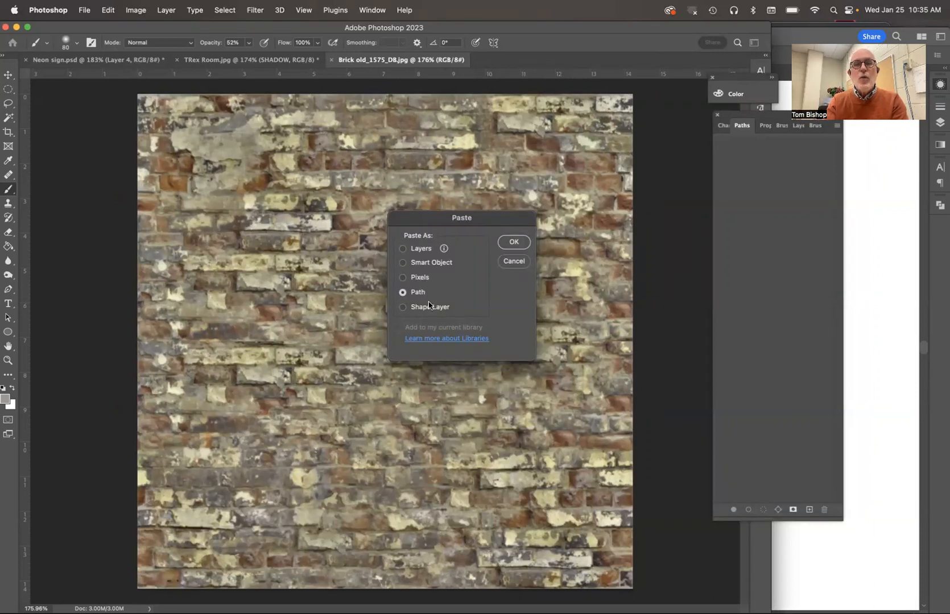
{"action": "left_click", "coordinate": [514, 242]}
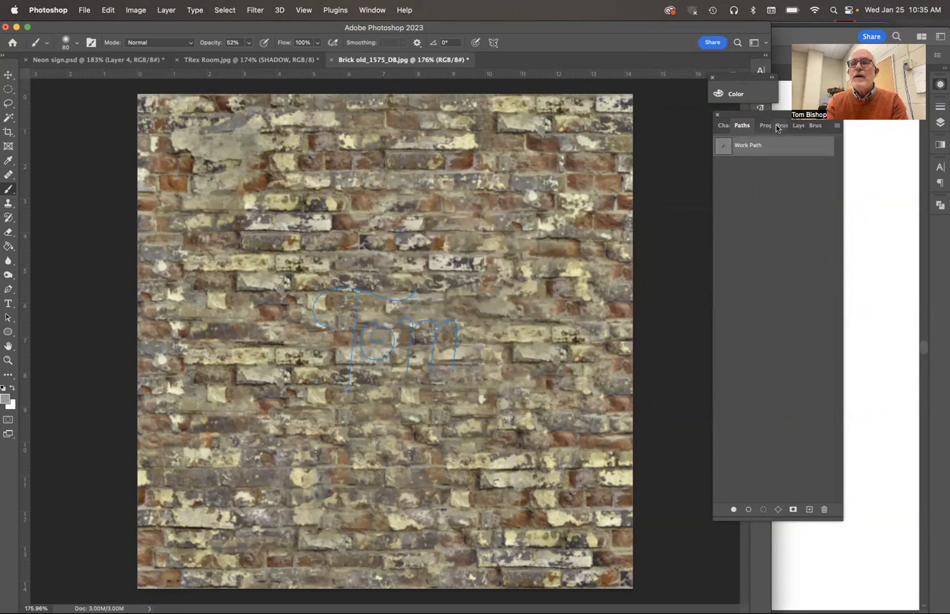
{"action": "left_click", "coordinate": [798, 128]}
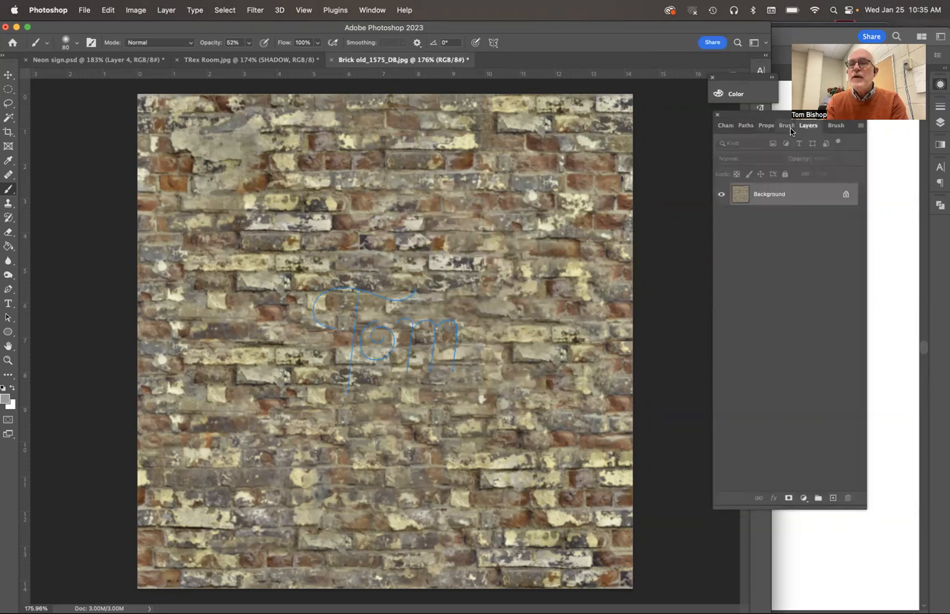
{"action": "left_click", "coordinate": [747, 129]}
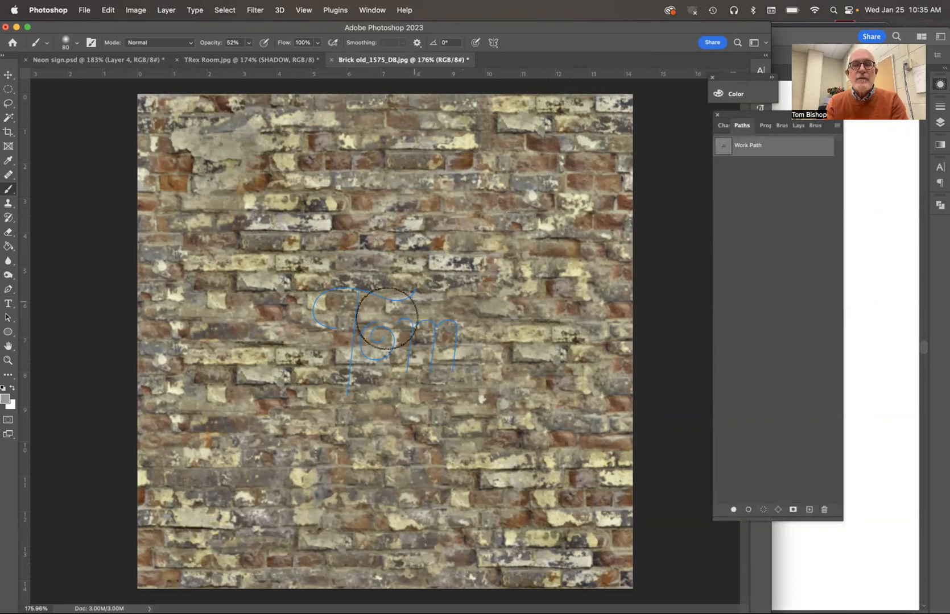
Step: Dock the floating Paths panel group beside the canvas and close the floating Color panel
{"action": "scroll", "coordinate": [392, 330], "scroll_direction": "up", "scroll_amount": 3}
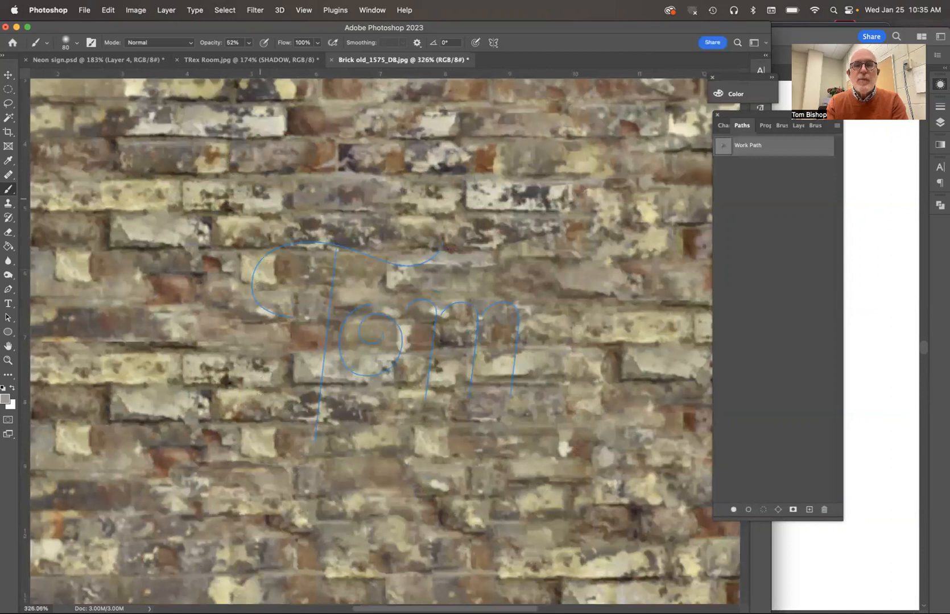
{"action": "scroll", "coordinate": [386, 339], "scroll_direction": "up", "scroll_amount": 2}
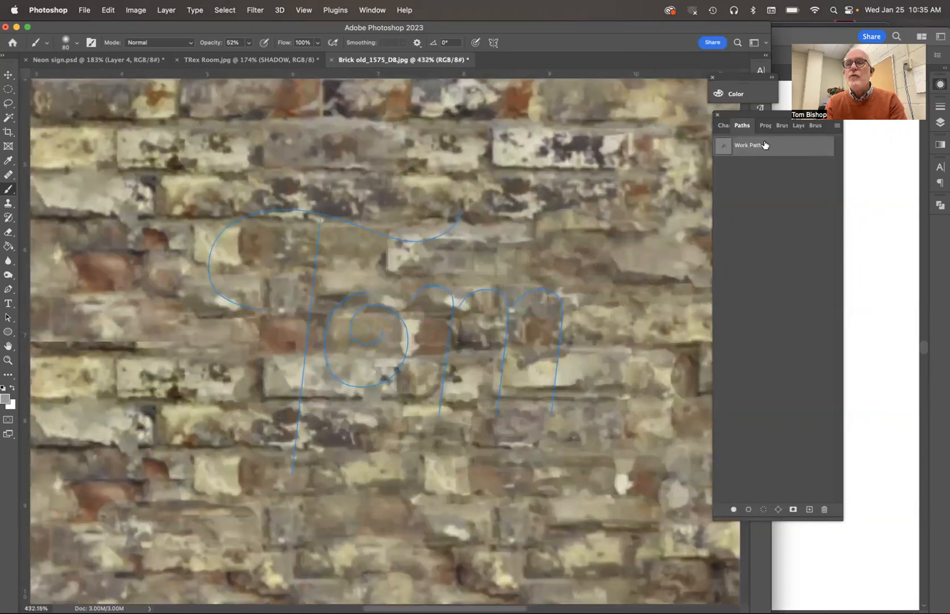
{"action": "left_click_drag", "start_coordinate": [773, 117], "coordinate": [771, 147]}
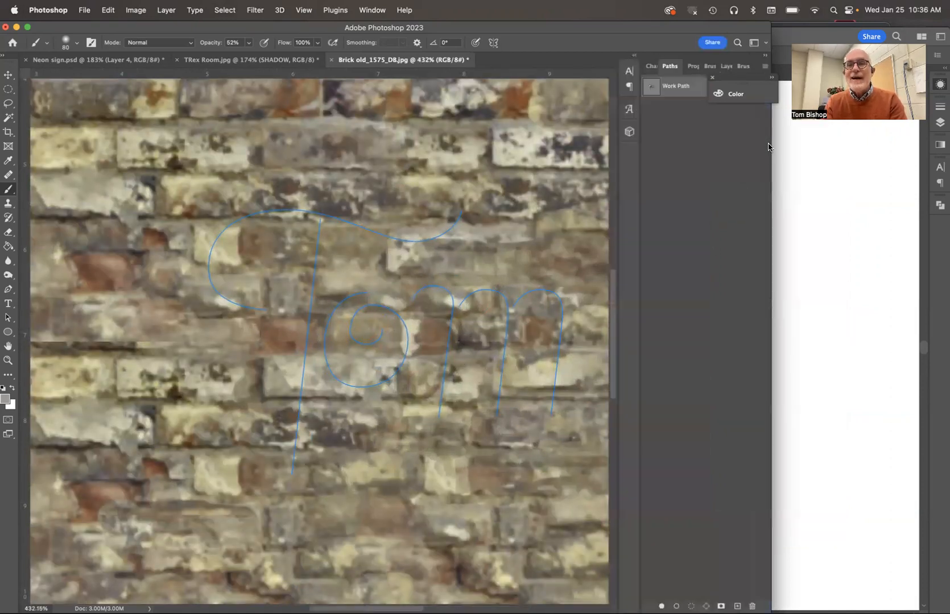
{"action": "left_click", "coordinate": [713, 78]}
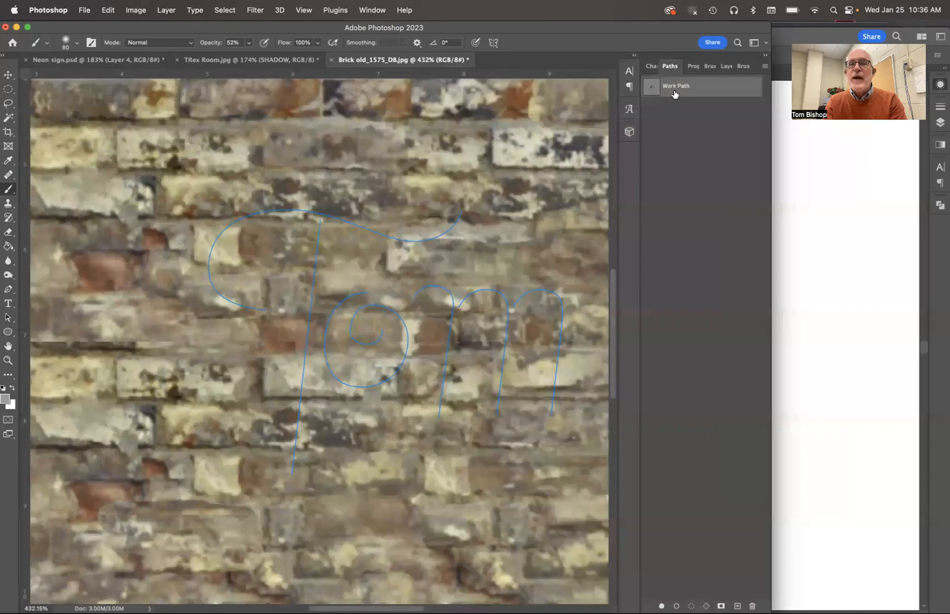
Step: Save the pasted work path as Path 1
{"action": "left_click", "coordinate": [764, 68]}
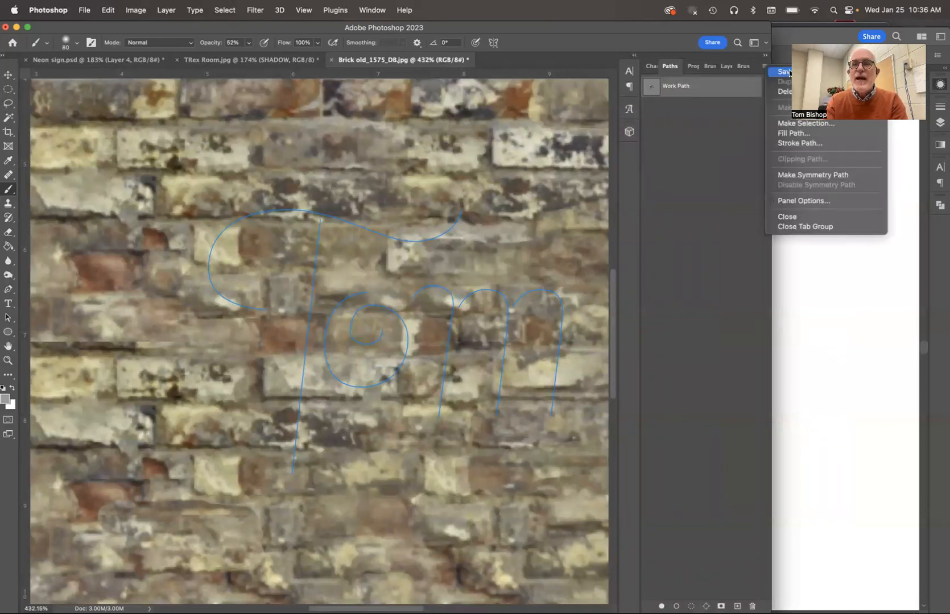
{"action": "left_click", "coordinate": [789, 72]}
{"action": "left_click", "coordinate": [529, 271]}
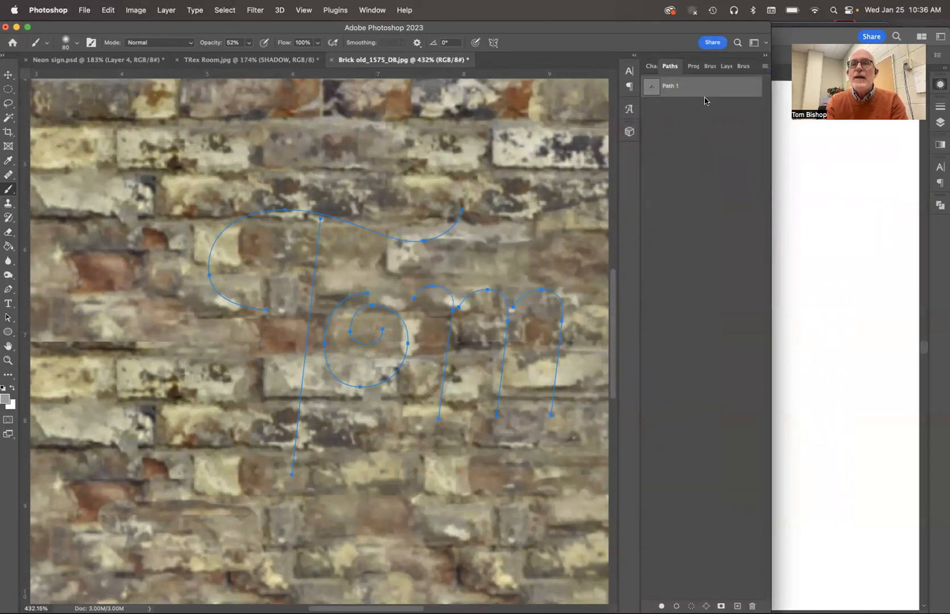
Step: Create a new layer named Layer 1 above the brick background in Normal mode at 100% opacity
{"action": "left_click", "coordinate": [726, 67]}
{"action": "left_click", "coordinate": [765, 67]}
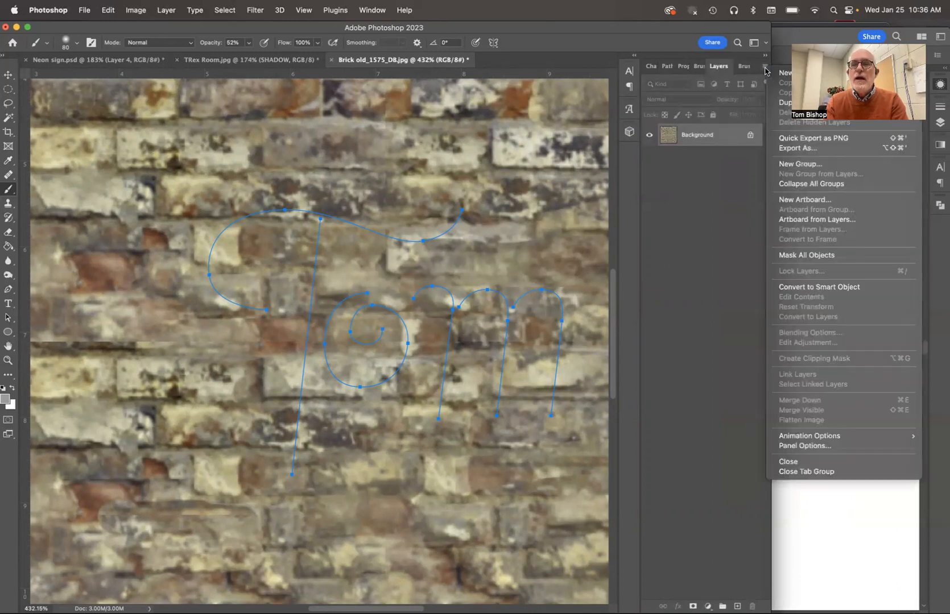
{"action": "left_click", "coordinate": [797, 101]}
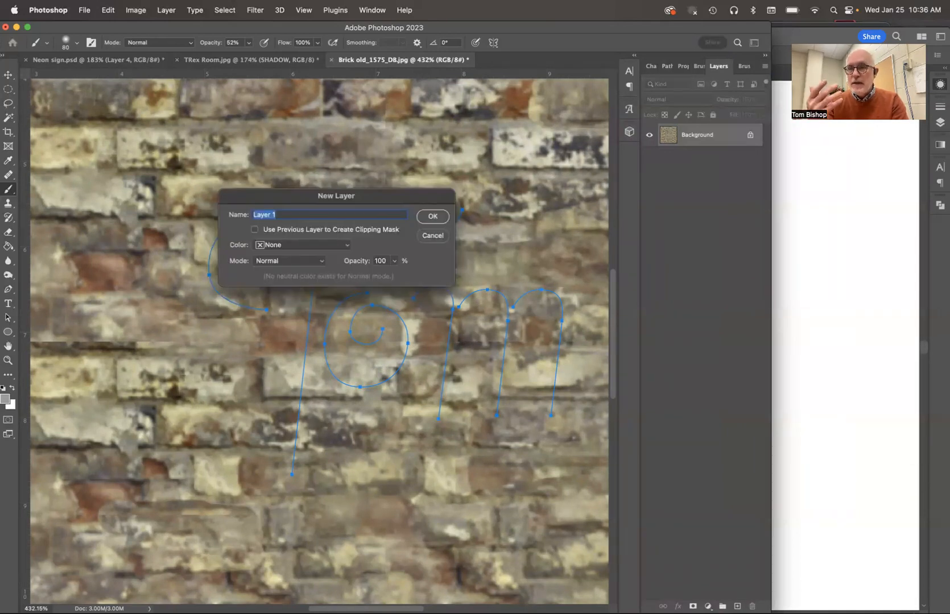
{"action": "key", "text": "Return"}
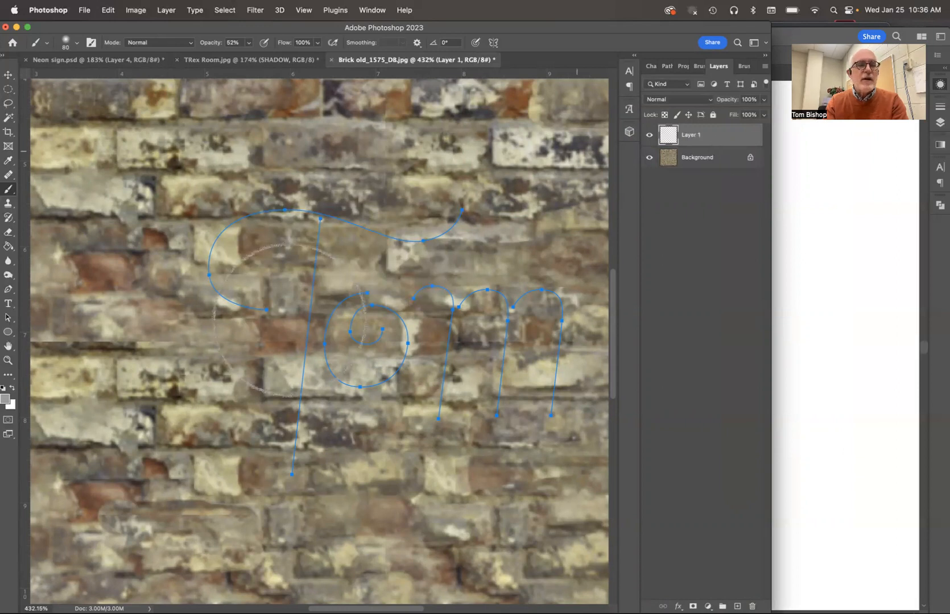
Step: Set the foreground color to the bright pink ff38ff
{"action": "left_click", "coordinate": [6, 400]}
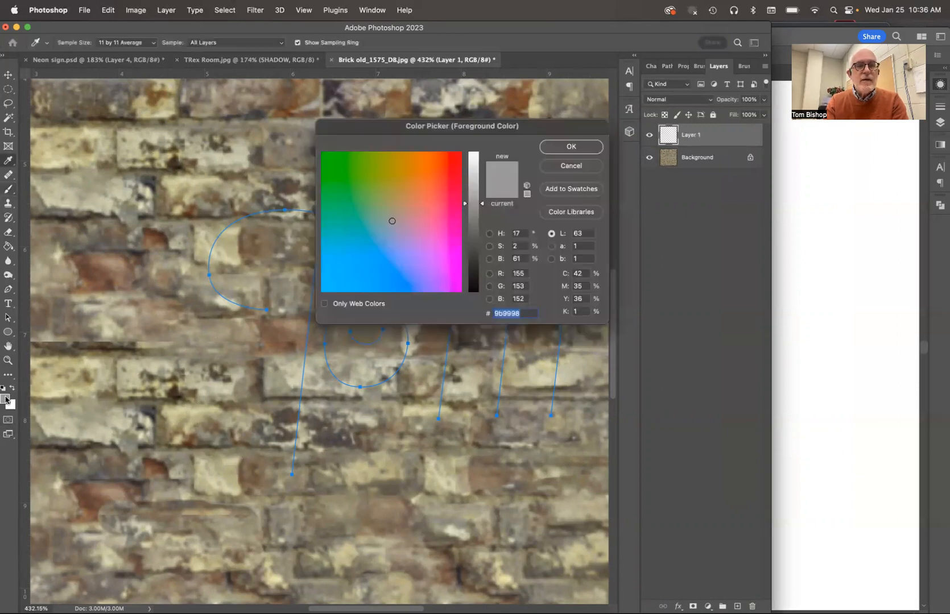
{"action": "left_click", "coordinate": [448, 251]}
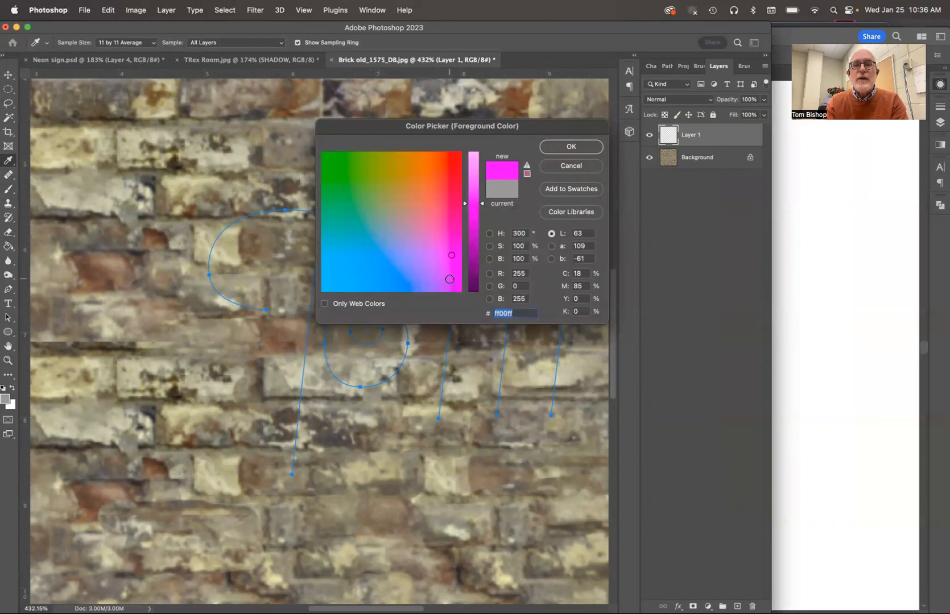
{"action": "left_click", "coordinate": [450, 274]}
{"action": "left_click_drag", "start_coordinate": [450, 274], "coordinate": [449, 251]}
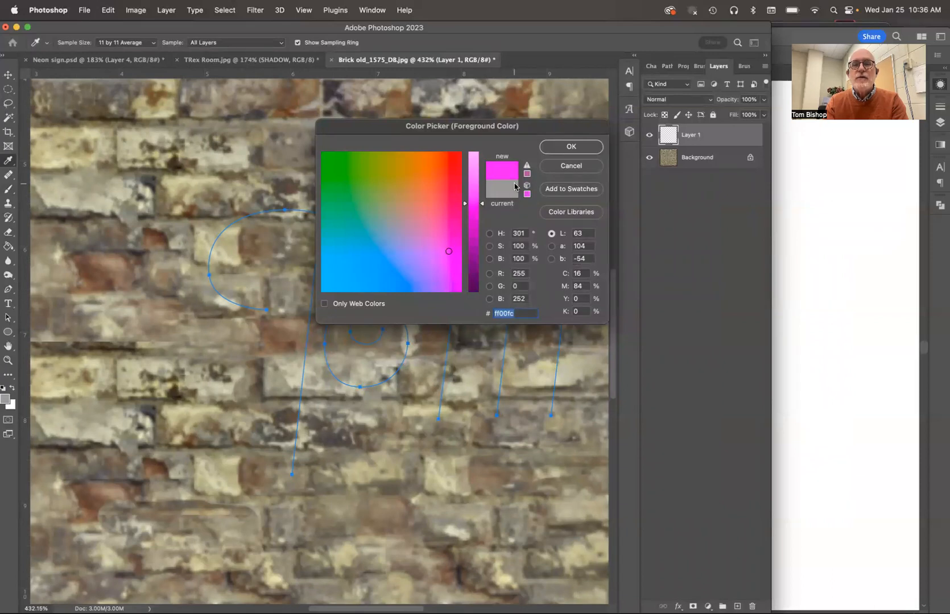
{"action": "left_click_drag", "start_coordinate": [483, 206], "coordinate": [482, 188]}
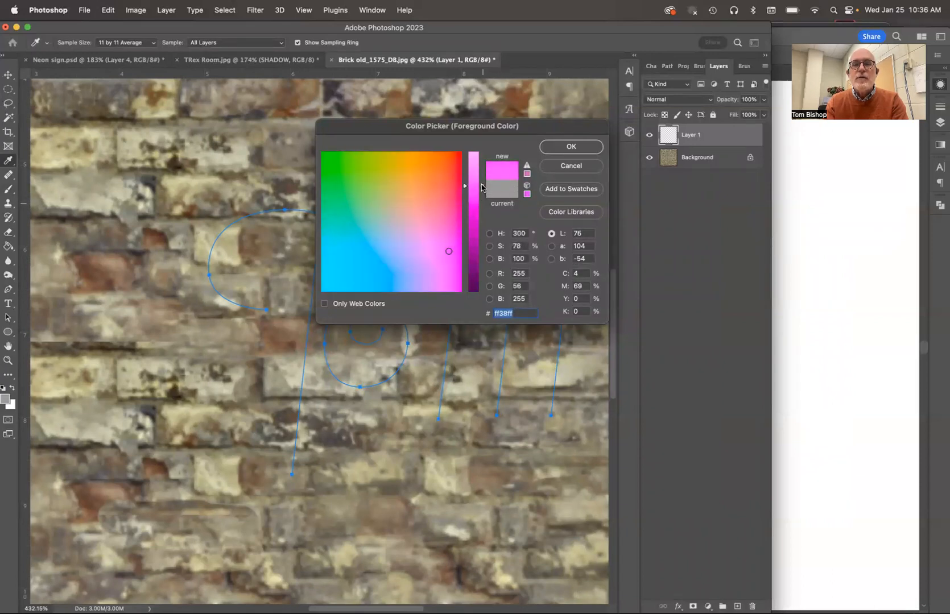
{"action": "left_click", "coordinate": [567, 147]}
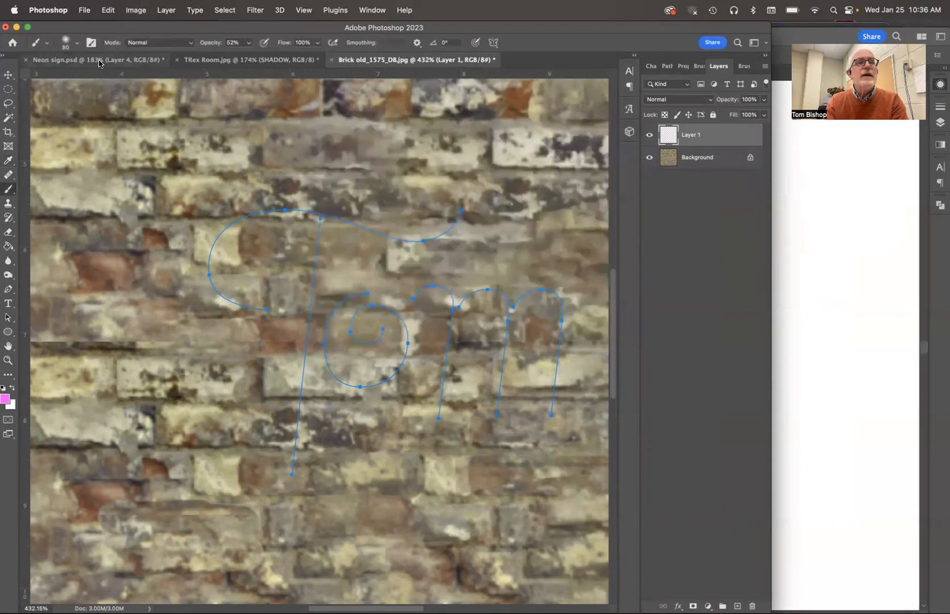
Step: Set the brush size to 25 px, keeping a soft edge at 0% hardness
{"action": "left_click", "coordinate": [67, 43]}
{"action": "left_click_drag", "start_coordinate": [86, 77], "coordinate": [68, 78]}
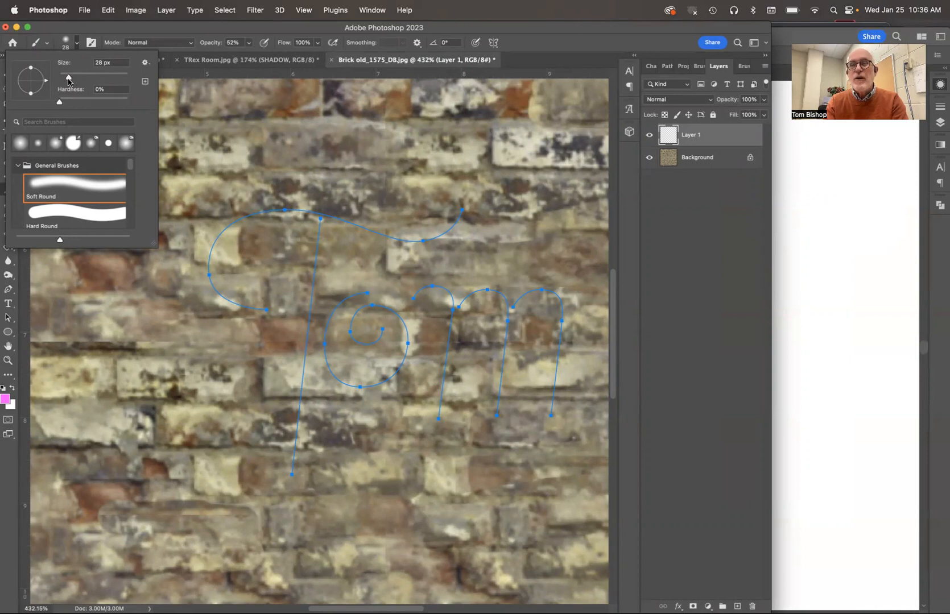
{"action": "left_click_drag", "start_coordinate": [68, 80], "coordinate": [68, 81]}
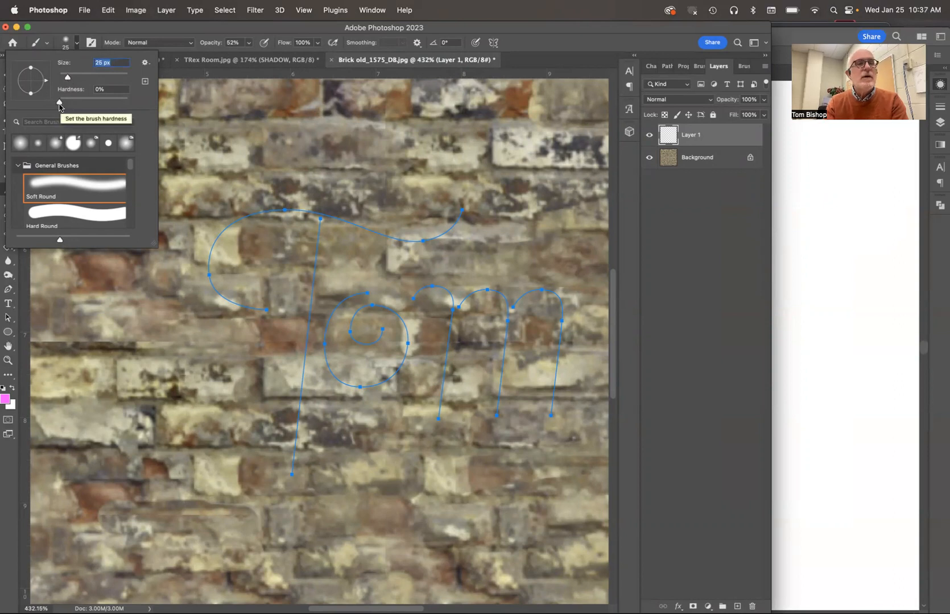
Step: Choose the Soft Round brush from the General Brushes group
{"action": "left_click", "coordinate": [15, 166]}
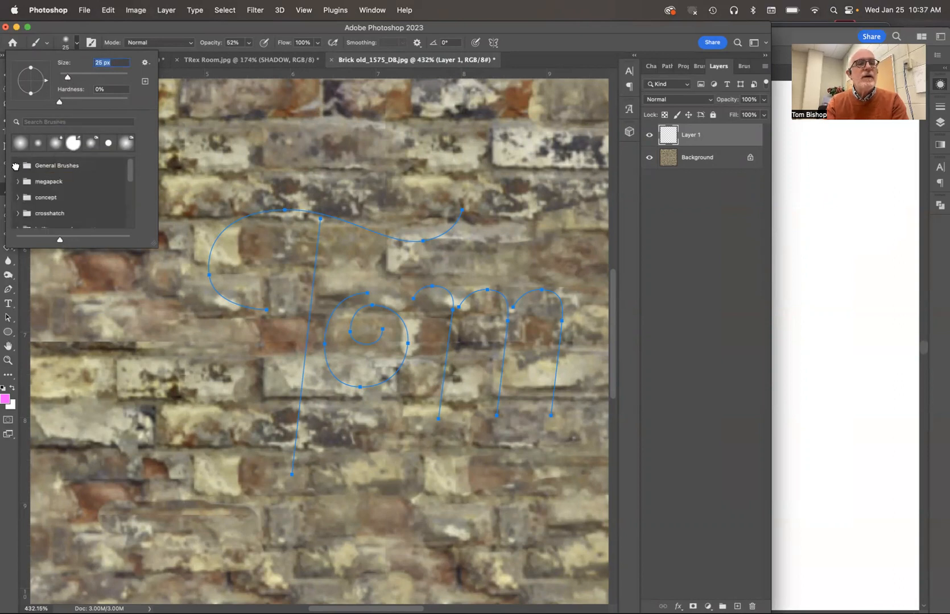
{"action": "left_click", "coordinate": [17, 182]}
{"action": "left_click", "coordinate": [17, 182]}
{"action": "left_click", "coordinate": [17, 166]}
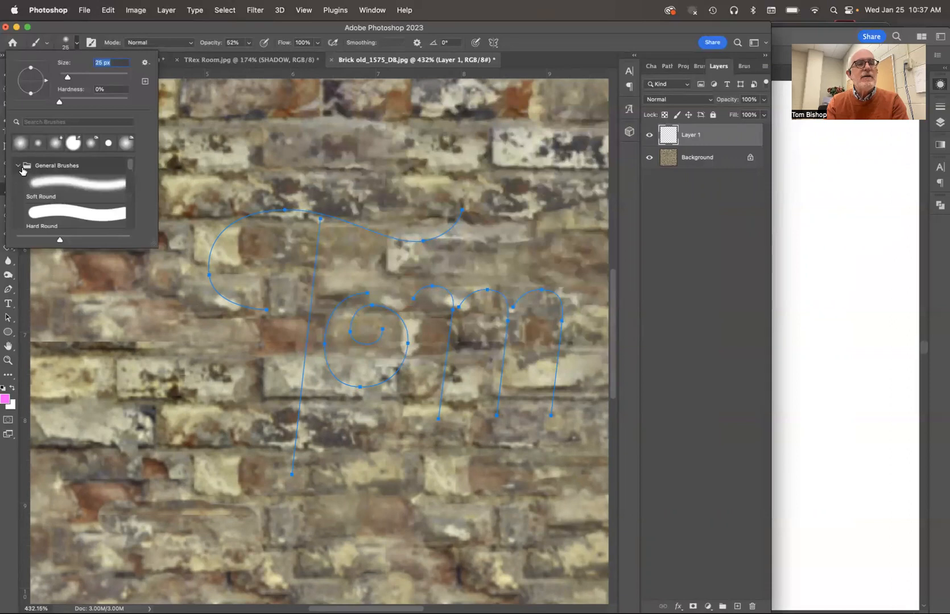
{"action": "left_click", "coordinate": [66, 181]}
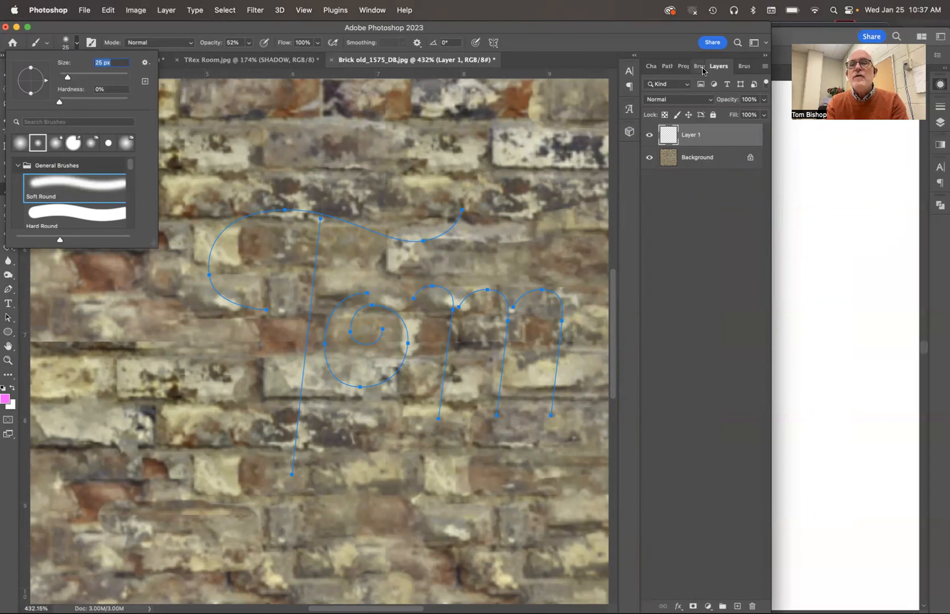
Step: Turn on Noise in the brush settings for the soft round brush
{"action": "left_click", "coordinate": [745, 66]}
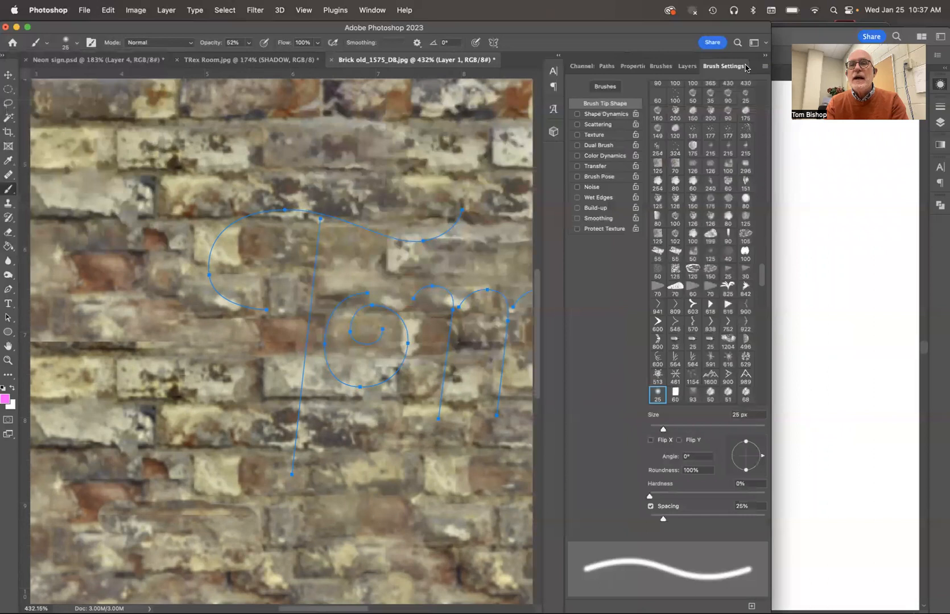
{"action": "left_click", "coordinate": [577, 188]}
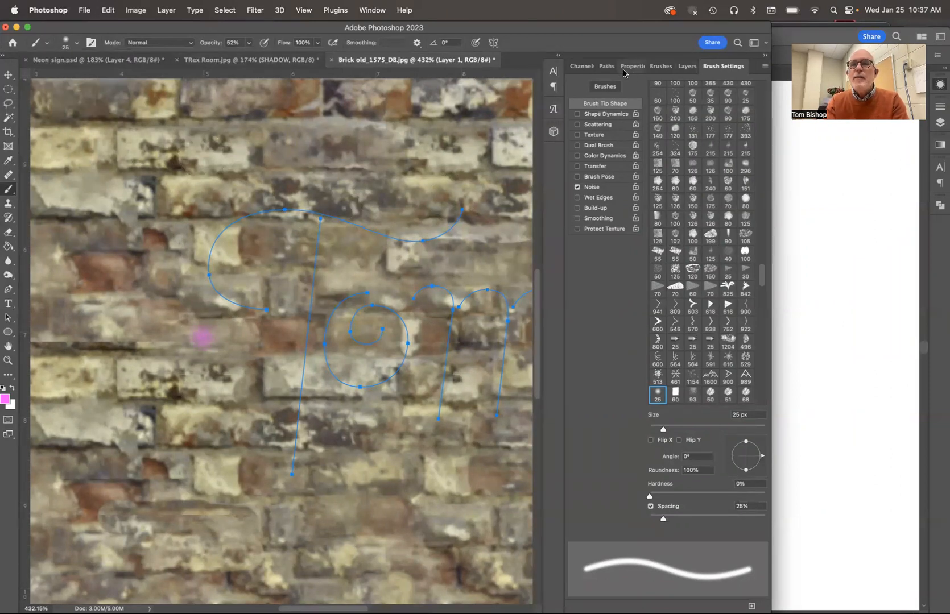
Step: Try to stroke the lettering path with the Brush tool, and undo the stroke
{"action": "left_click", "coordinate": [608, 67]}
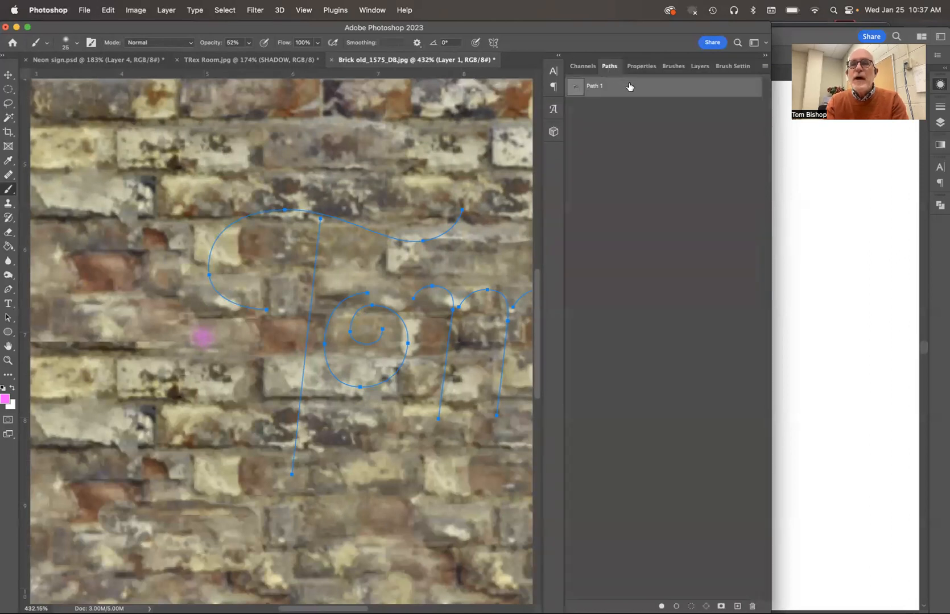
{"action": "left_click", "coordinate": [765, 68]}
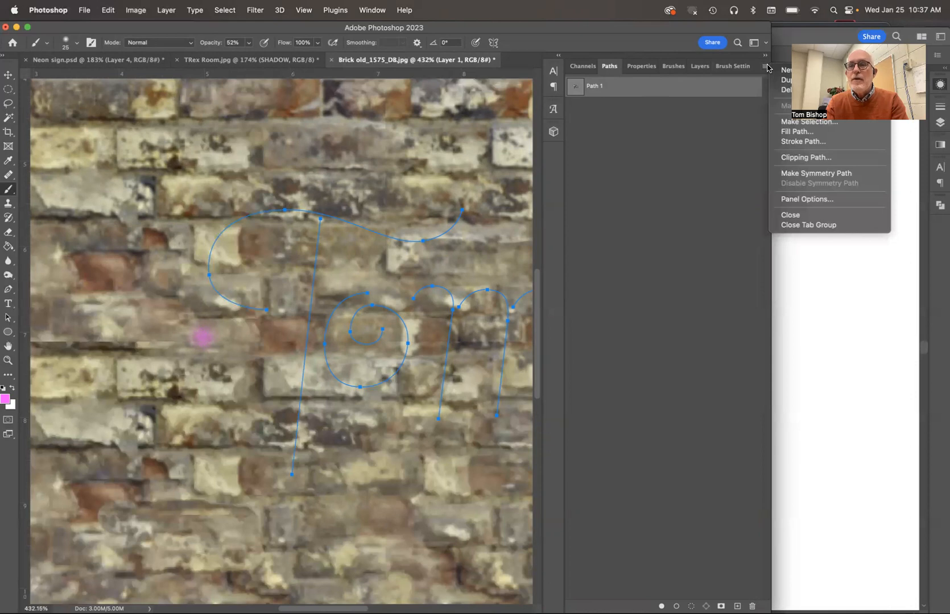
{"action": "left_click", "coordinate": [791, 144]}
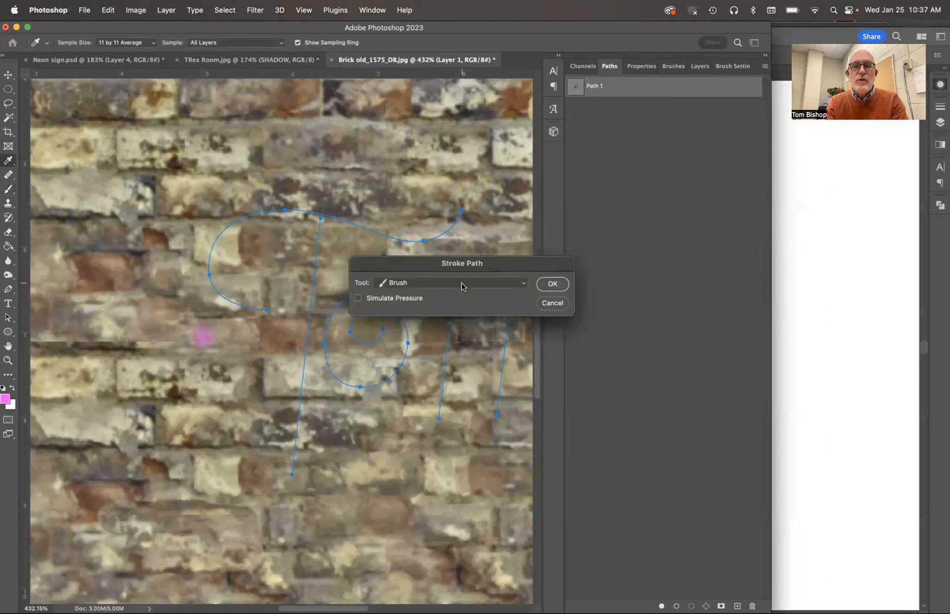
{"action": "left_click", "coordinate": [462, 283]}
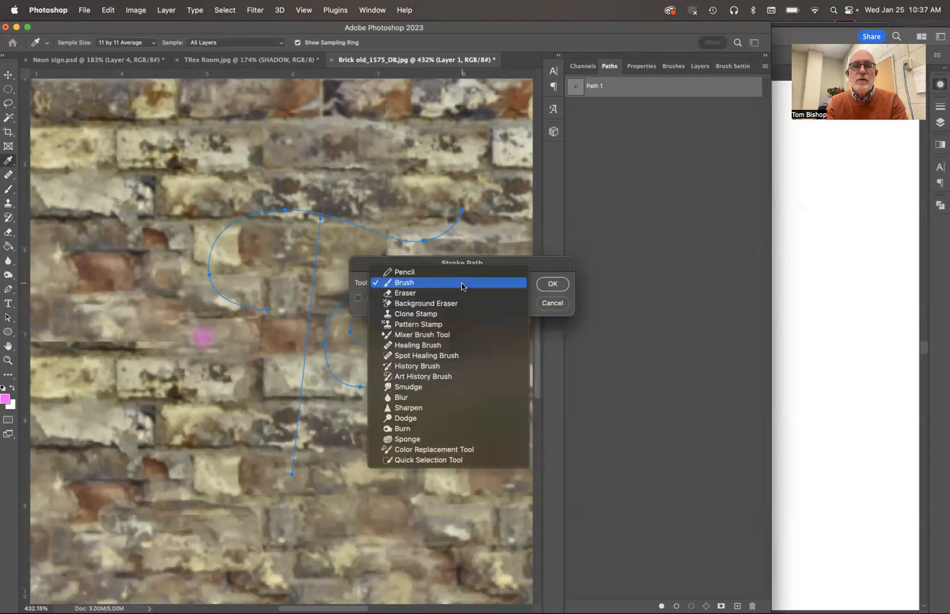
{"action": "left_click", "coordinate": [553, 286]}
{"action": "left_click", "coordinate": [552, 285]}
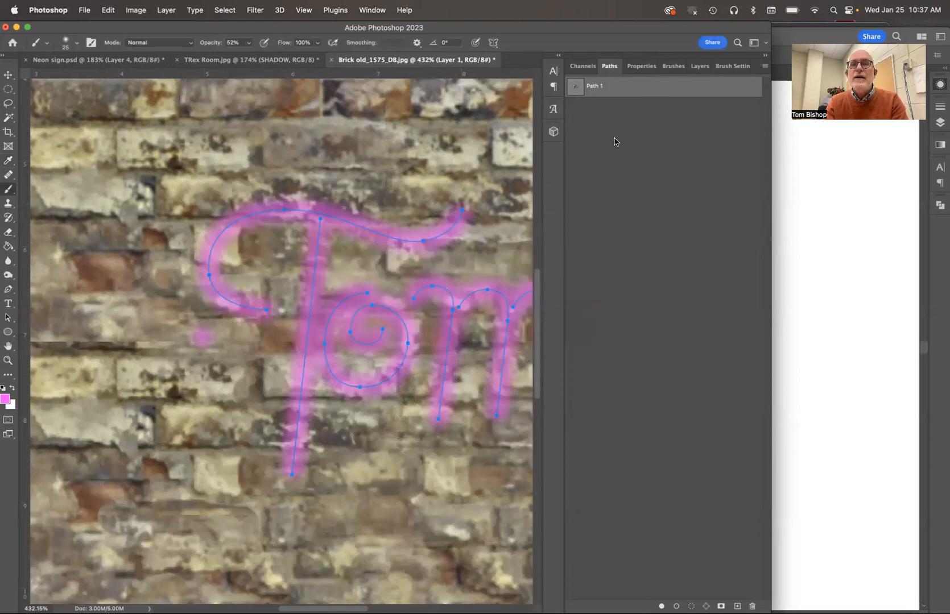
{"action": "left_click", "coordinate": [699, 67]}
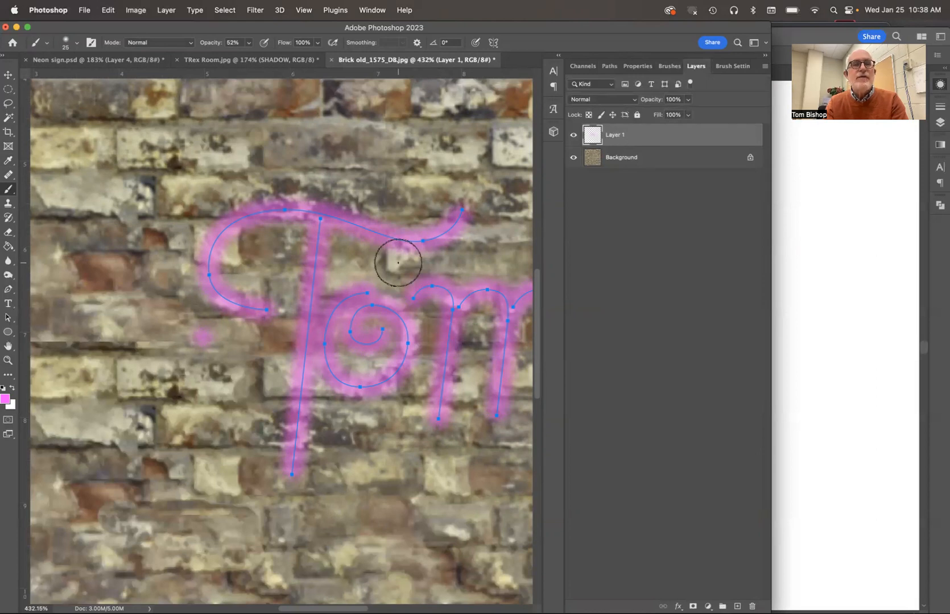
{"action": "key", "text": "super+z"}
Step: Set the brush opacity to 100% and stroke the lettering path with the Brush on Layer 1
{"action": "left_click", "coordinate": [249, 44]}
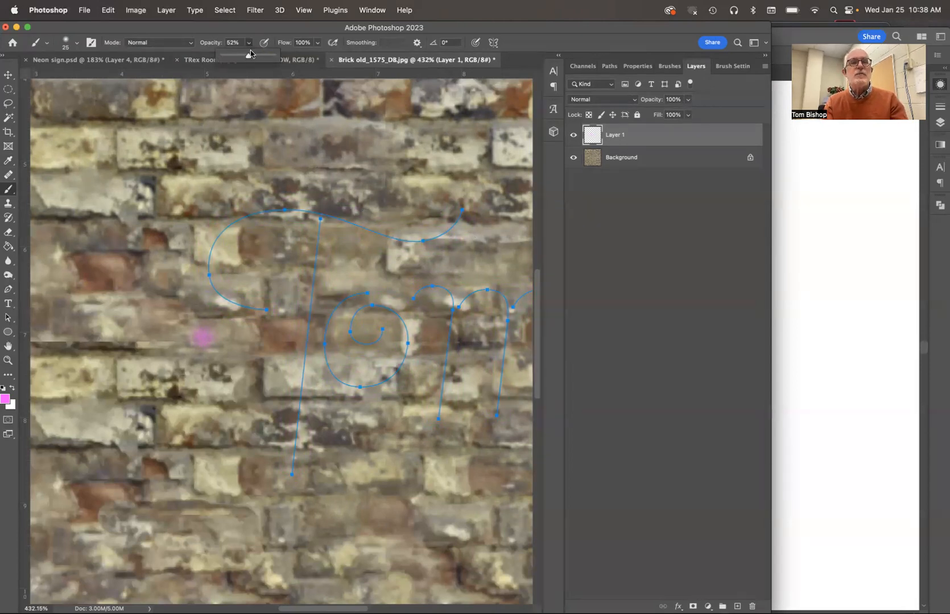
{"action": "left_click_drag", "start_coordinate": [248, 59], "coordinate": [276, 62]}
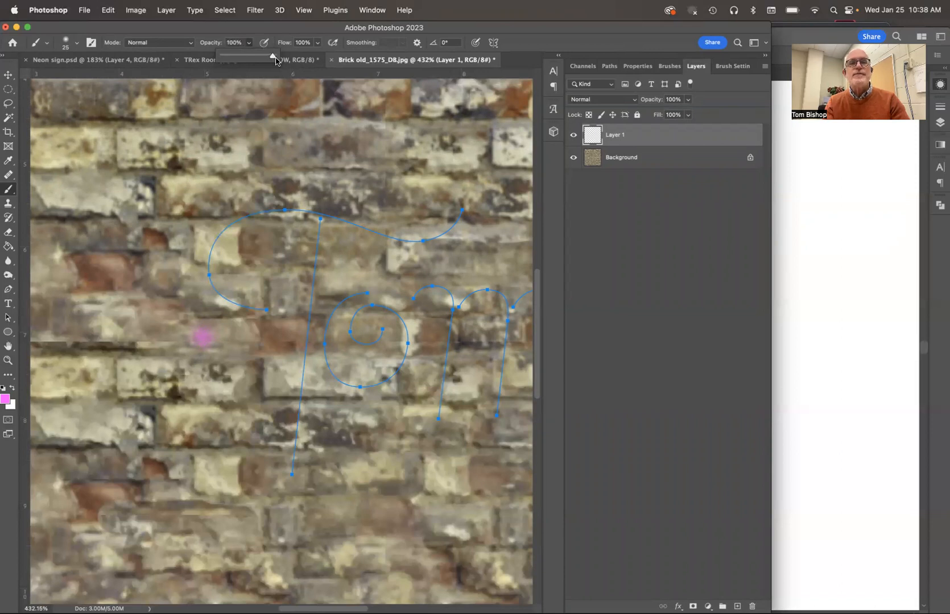
{"action": "left_click", "coordinate": [609, 69]}
{"action": "left_click", "coordinate": [765, 66]}
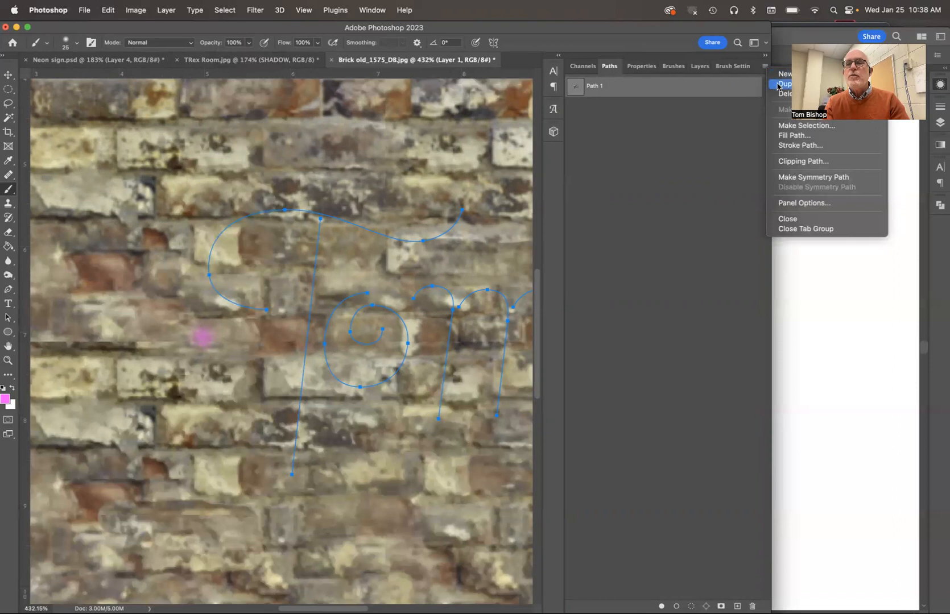
{"action": "left_click", "coordinate": [784, 145]}
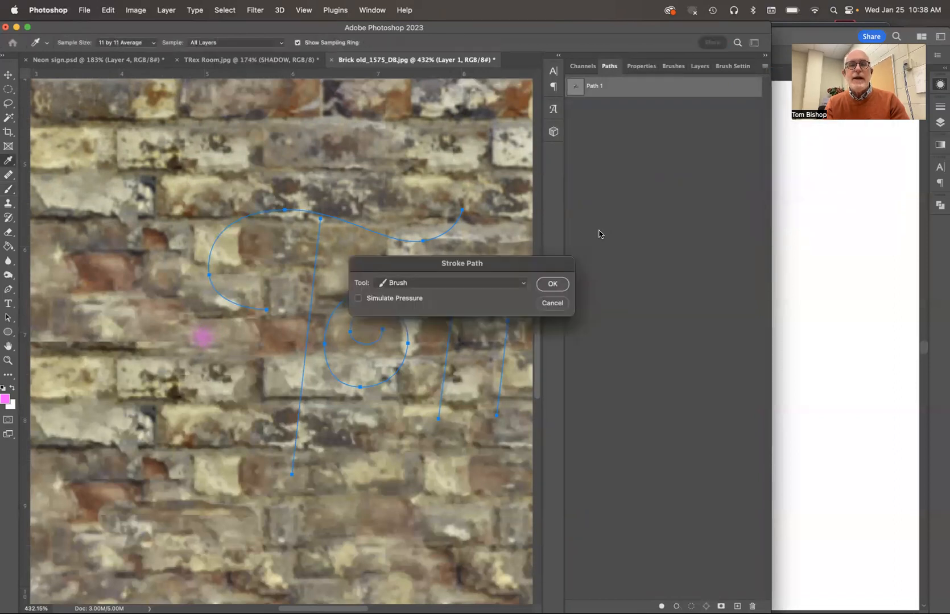
{"action": "left_click", "coordinate": [552, 283]}
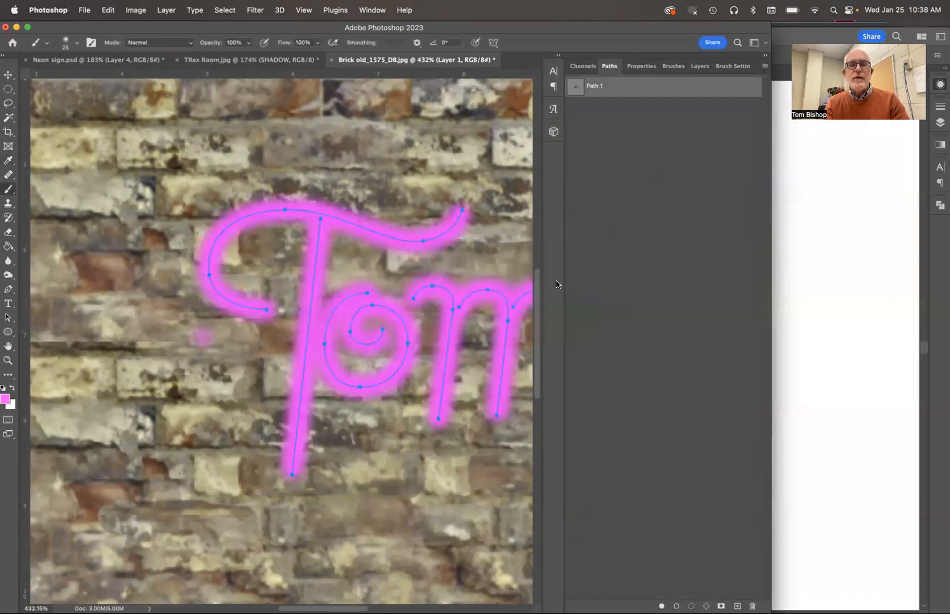
Step: Set the blend mode of the pink stroke layer to Hard Light
{"action": "left_click", "coordinate": [691, 69]}
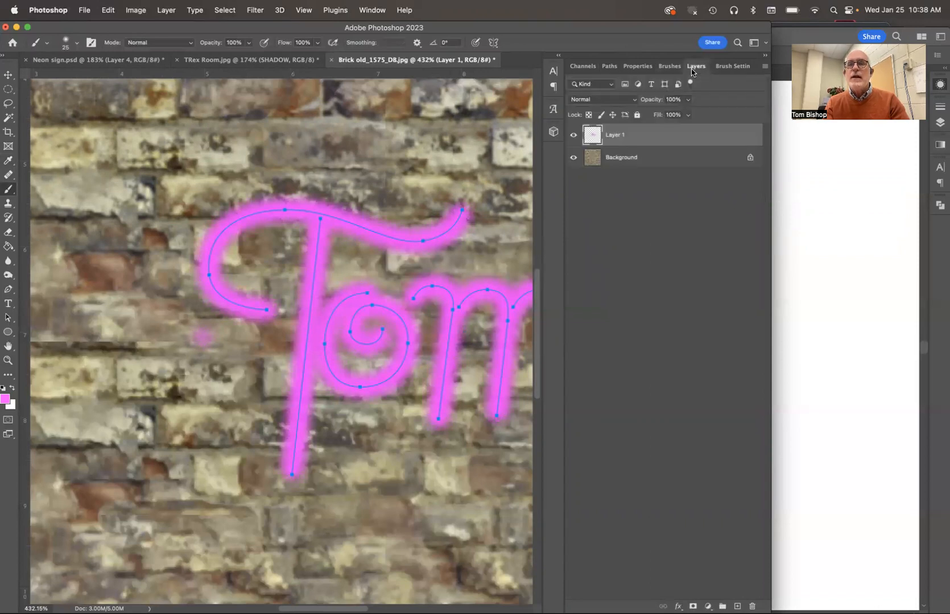
{"action": "left_click", "coordinate": [595, 101]}
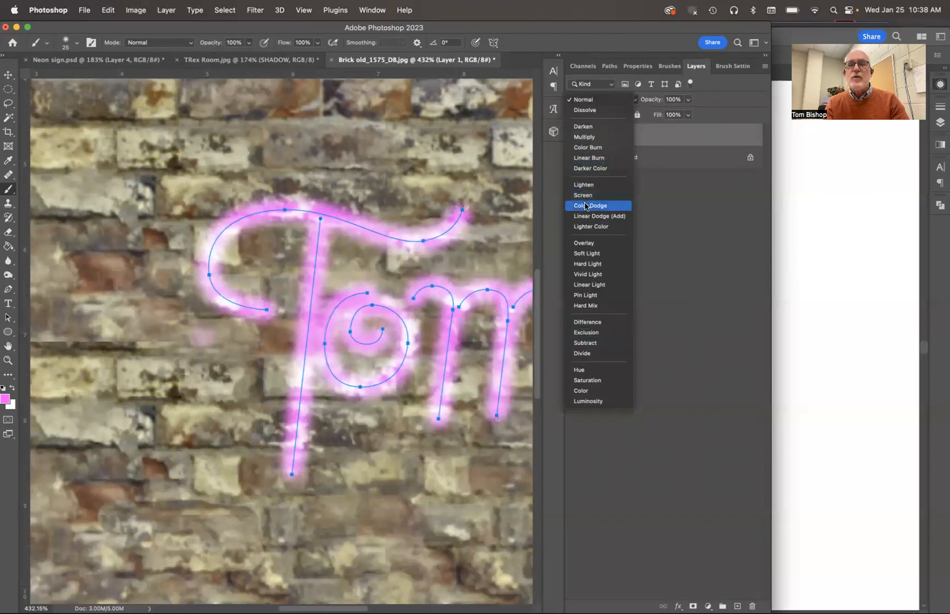
{"action": "left_click", "coordinate": [583, 265]}
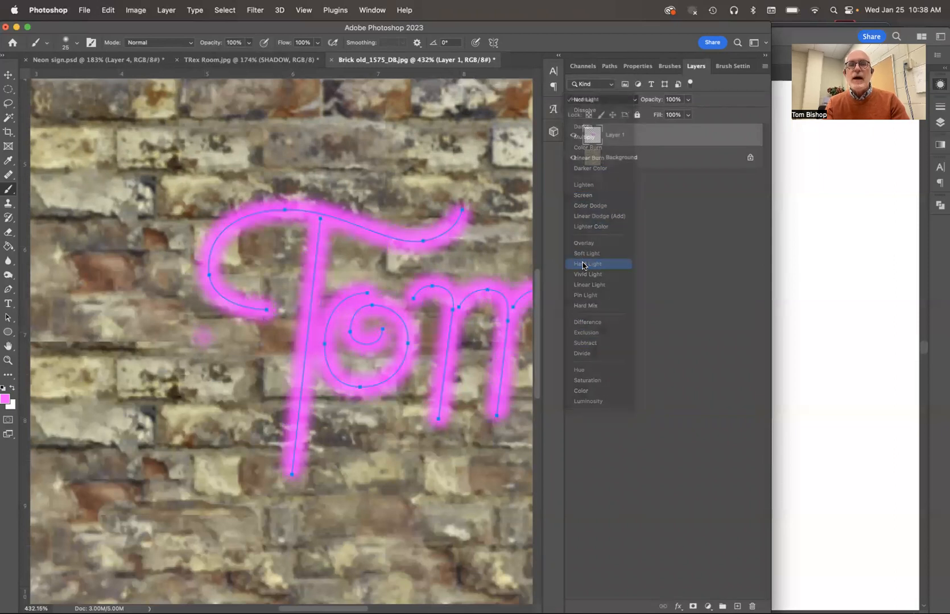
Step: Add a new empty layer above the Hard Light stroke layer
{"action": "left_click", "coordinate": [766, 69]}
{"action": "left_click", "coordinate": [780, 72]}
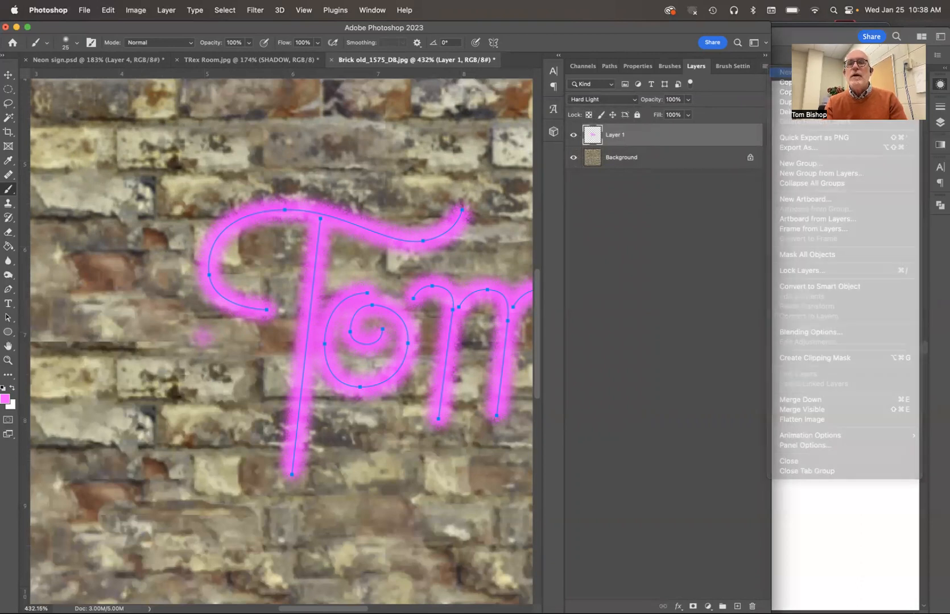
{"action": "key", "text": "Return"}
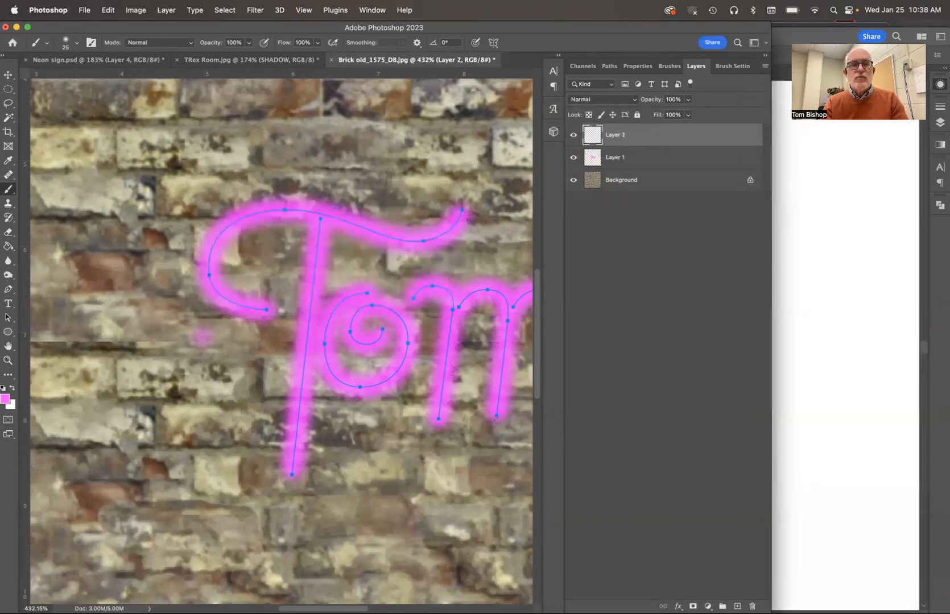
Step: Set the brush size to 15 px and change the foreground color to a much lighter pink
{"action": "left_click", "coordinate": [75, 44]}
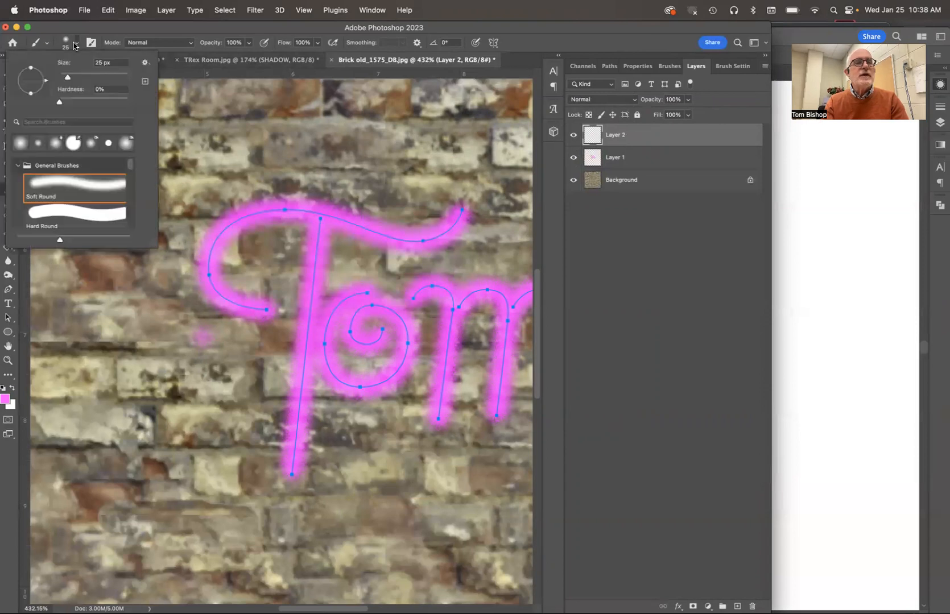
{"action": "double_click", "coordinate": [96, 63]}
{"action": "type", "text": "15"}
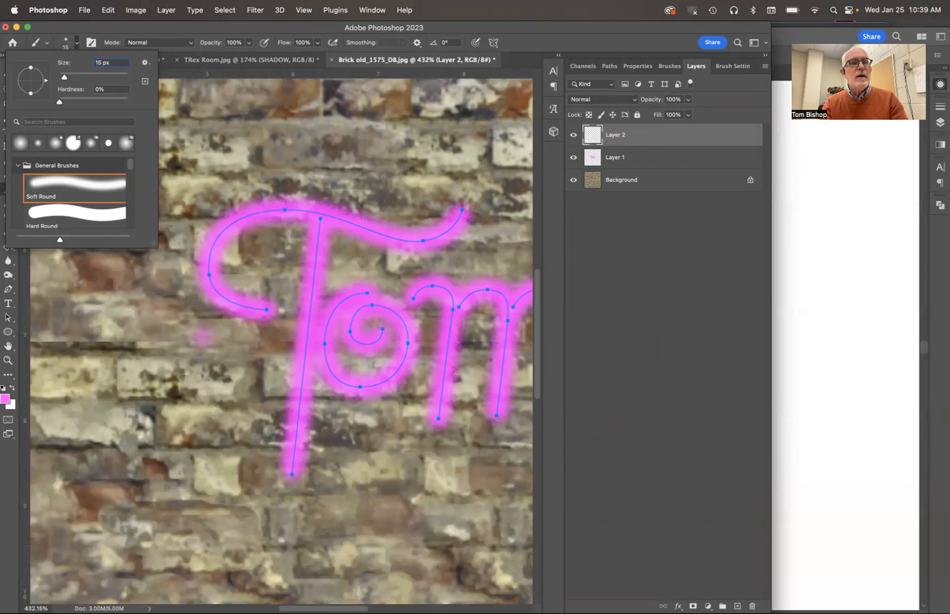
{"action": "key", "text": "Return"}
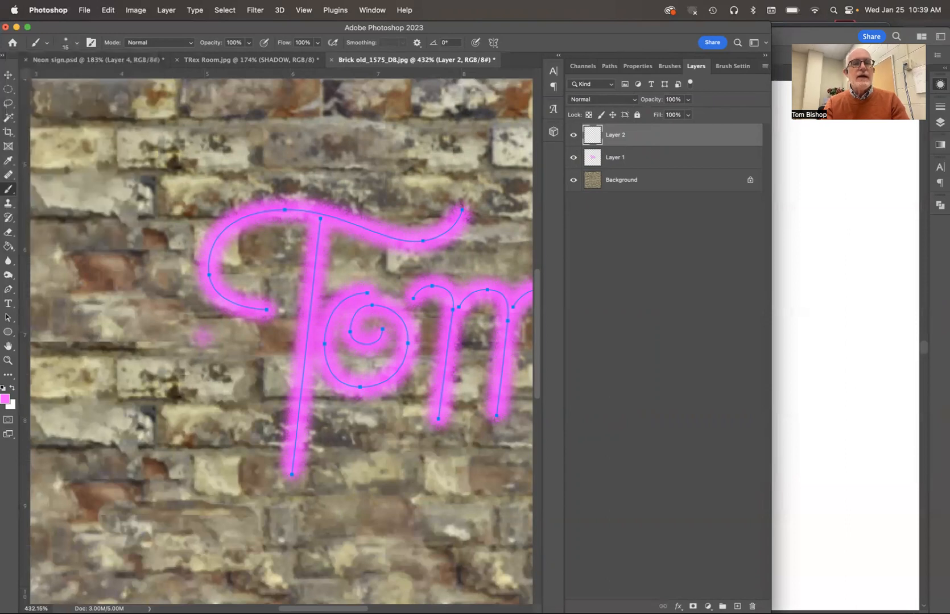
{"action": "left_click", "coordinate": [8, 399]}
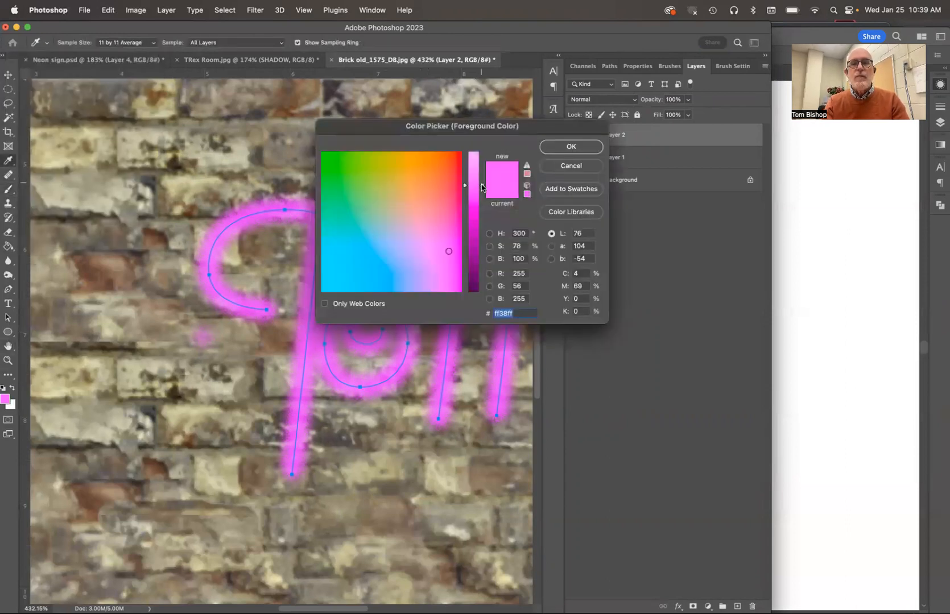
{"action": "left_click_drag", "start_coordinate": [483, 186], "coordinate": [485, 152]}
{"action": "left_click", "coordinate": [576, 148]}
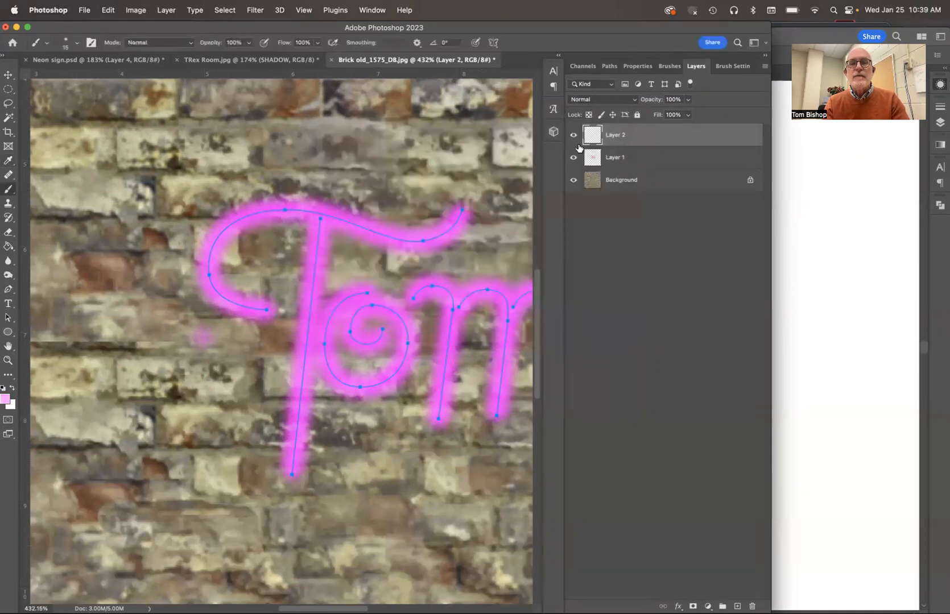
Step: Stroke the lettering path with the light pink 15 px brush on Layer 2
{"action": "left_click", "coordinate": [609, 67]}
{"action": "left_click", "coordinate": [765, 67]}
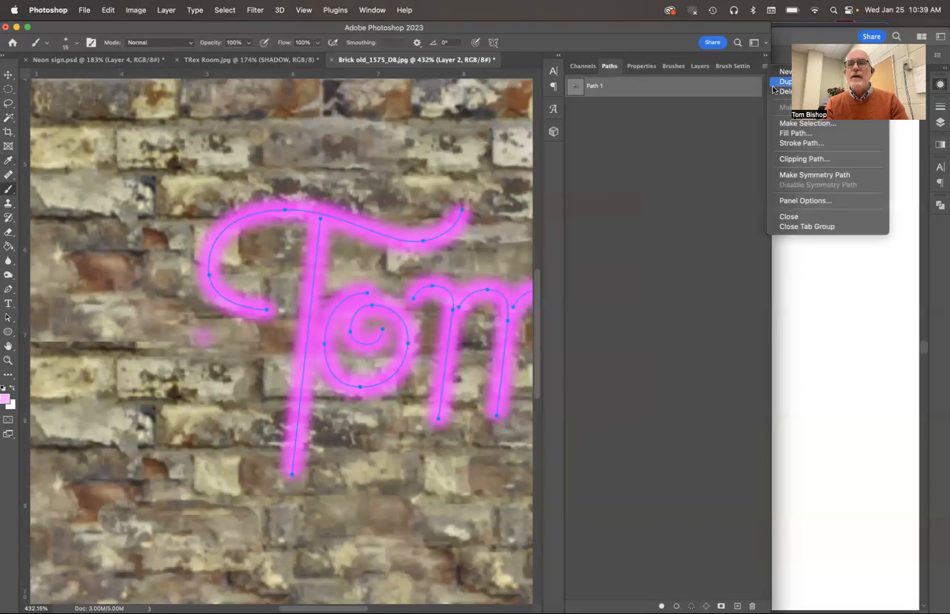
{"action": "left_click", "coordinate": [791, 144]}
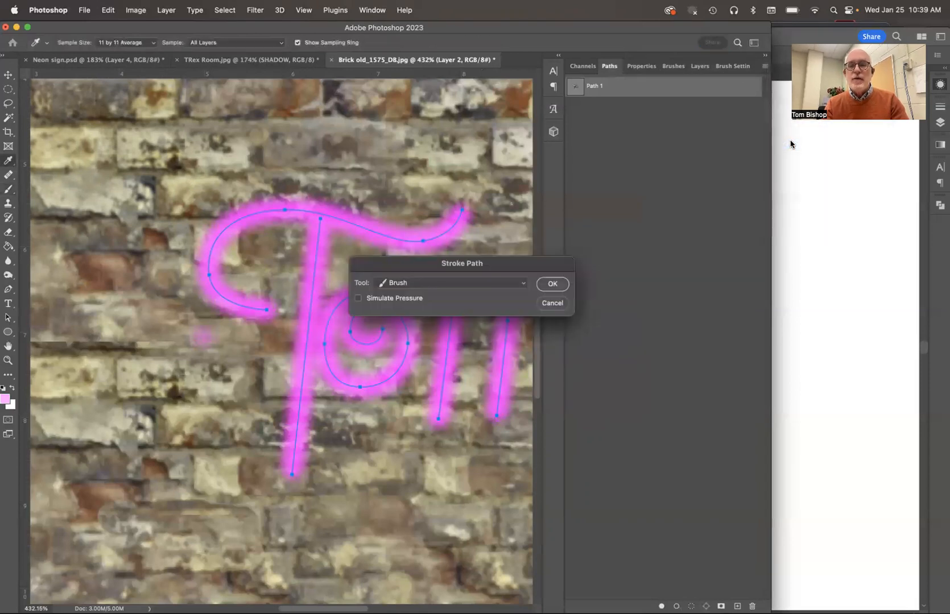
{"action": "key", "text": "Return"}
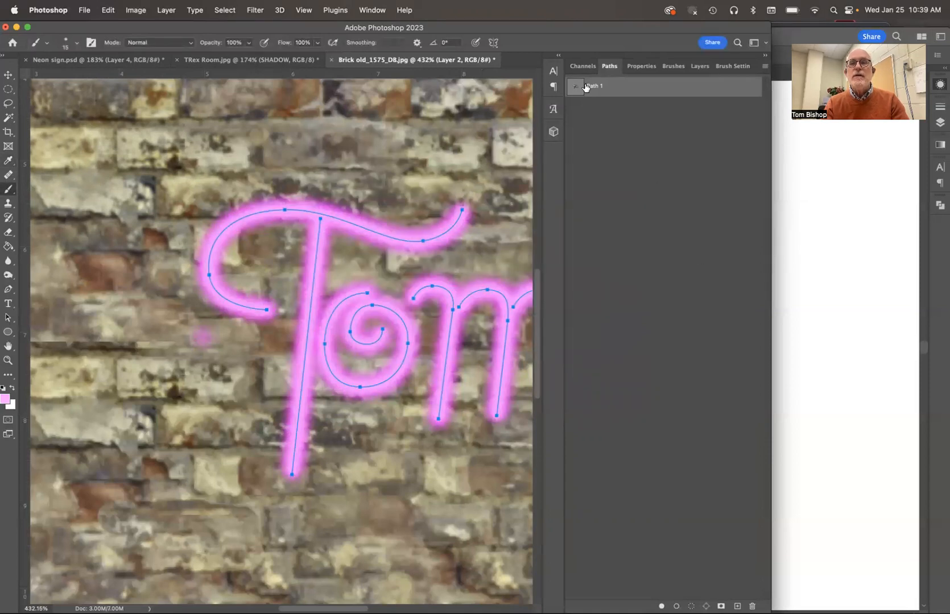
Step: Add another empty layer above the light pink stroke layer
{"action": "left_click", "coordinate": [699, 67]}
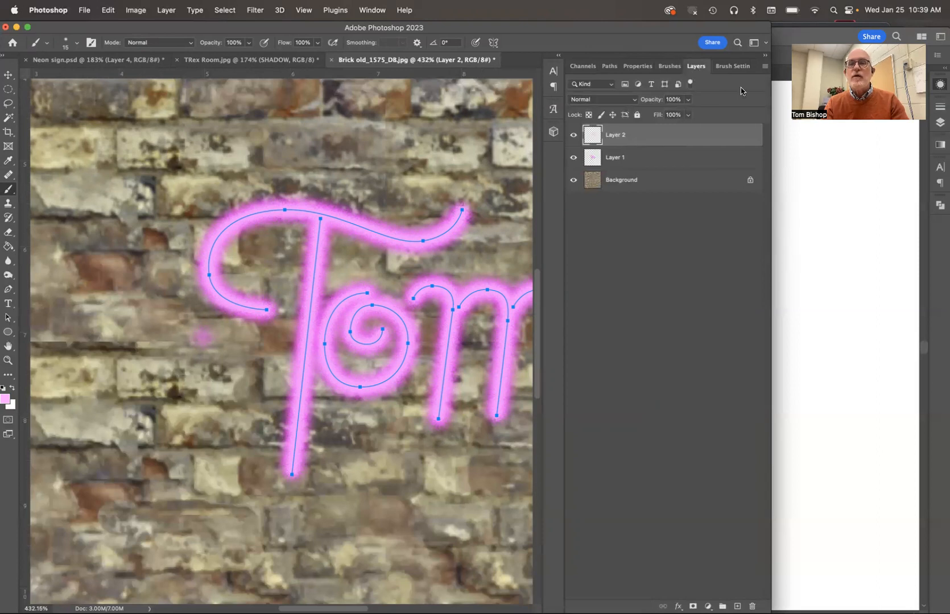
{"action": "left_click", "coordinate": [765, 67]}
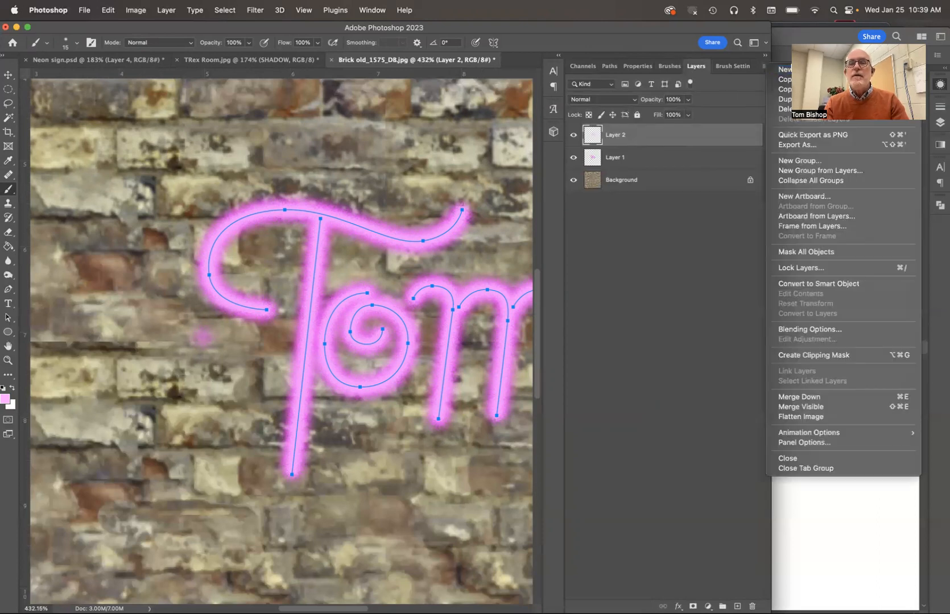
{"action": "left_click", "coordinate": [793, 158]}
{"action": "key", "text": "Return"}
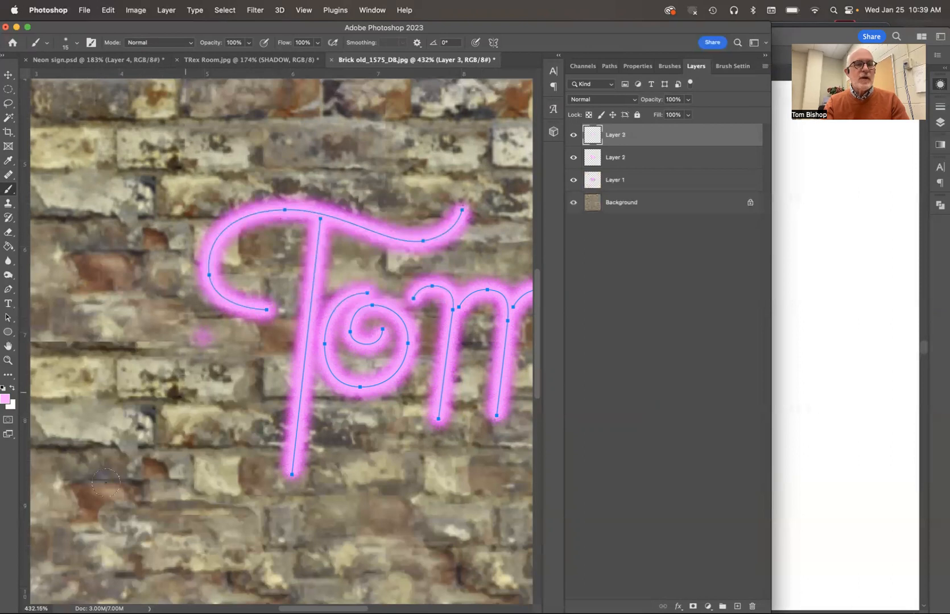
Step: Swap the foreground and background colors to paint in white, and set the brush size to 7 px
{"action": "left_click", "coordinate": [10, 389]}
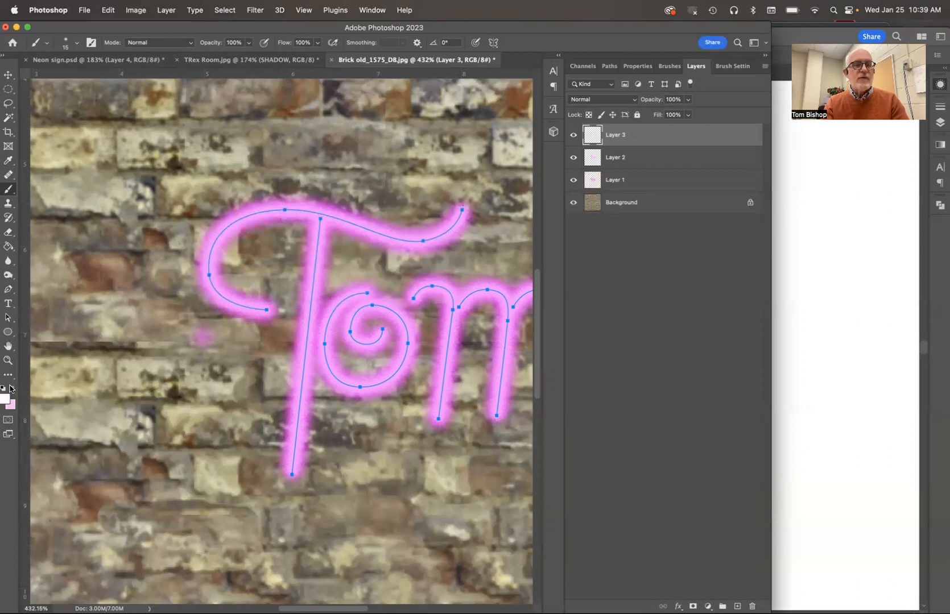
{"action": "left_click", "coordinate": [68, 44]}
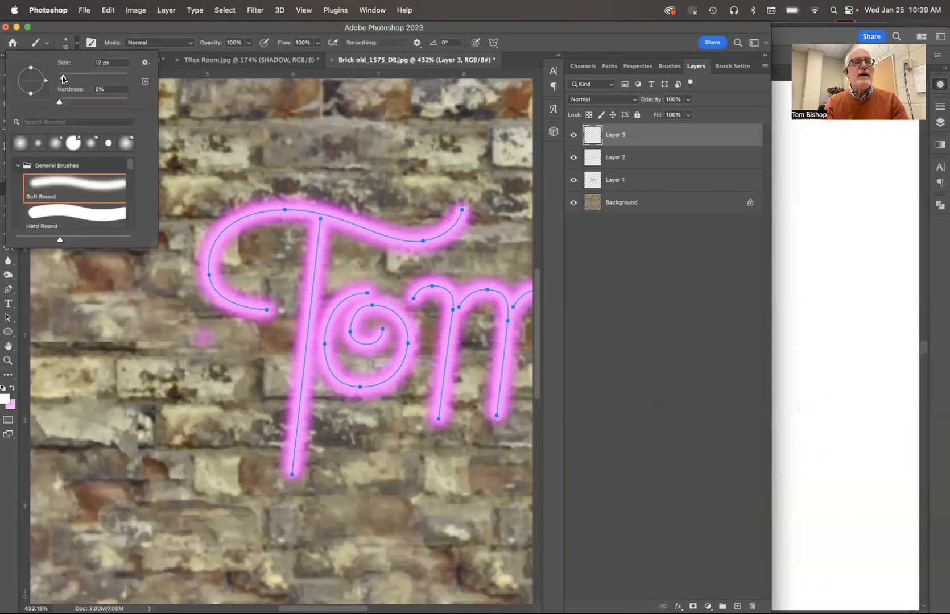
{"action": "left_click_drag", "start_coordinate": [62, 79], "coordinate": [61, 79]}
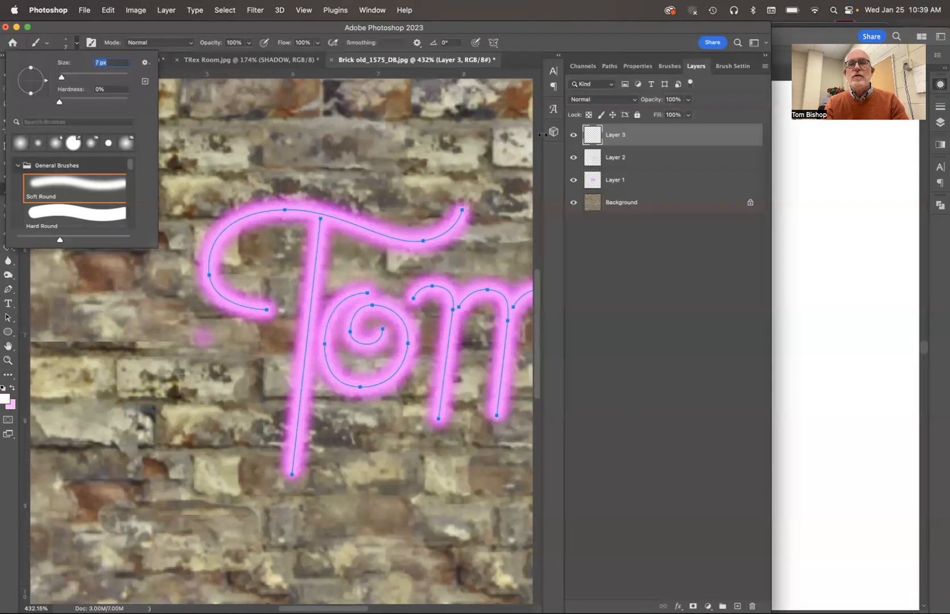
Step: Stroke the lettering path with the white 7 px brush to form the tube's bright core
{"action": "left_click", "coordinate": [609, 66]}
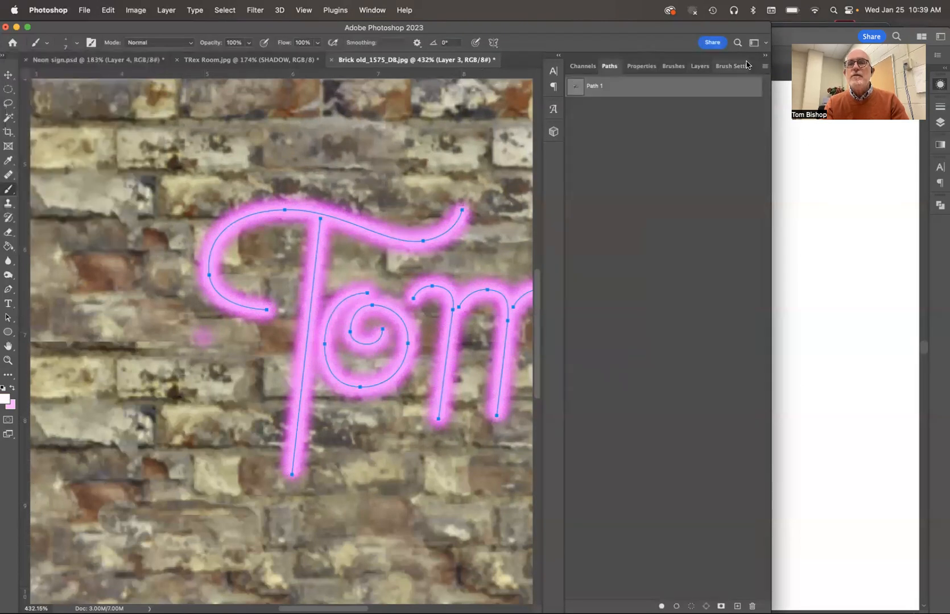
{"action": "left_click", "coordinate": [766, 66]}
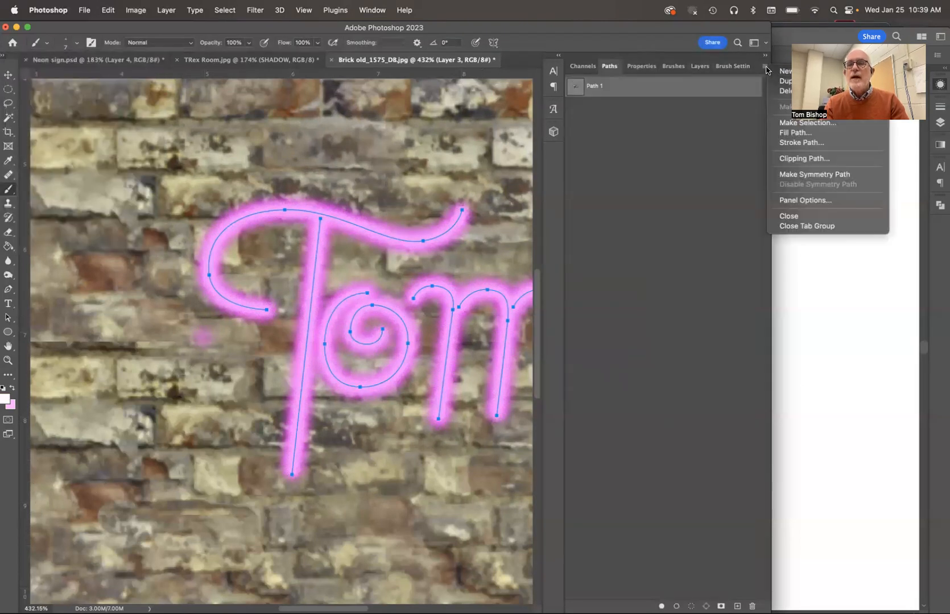
{"action": "left_click", "coordinate": [800, 143]}
{"action": "key", "text": "Return"}
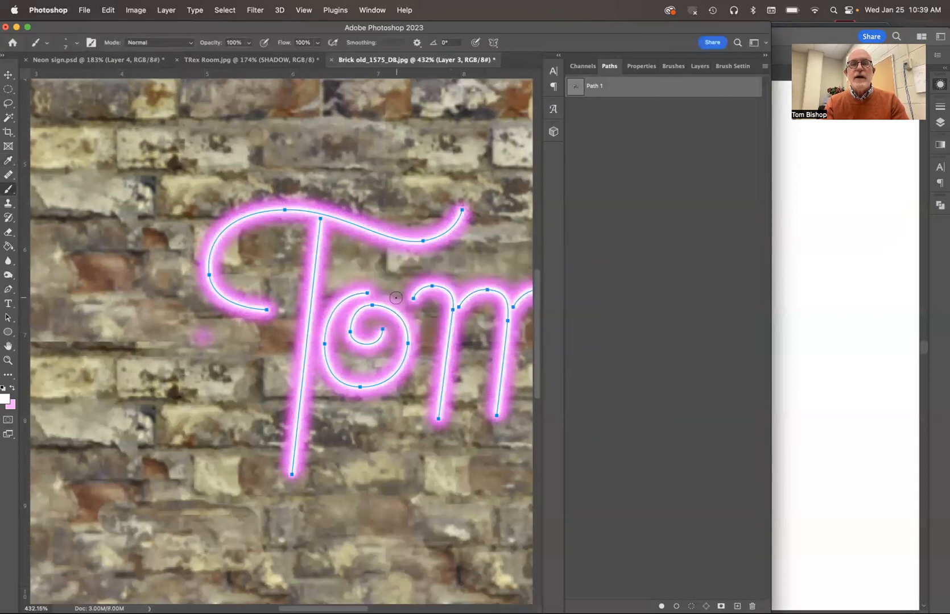
Step: Deselect the lettering path to check the neon sign on the whole brick wall without the path outline
{"action": "key", "text": "super+minus"}
{"action": "key", "text": "super+minus"}
{"action": "key", "text": "super+minus"}
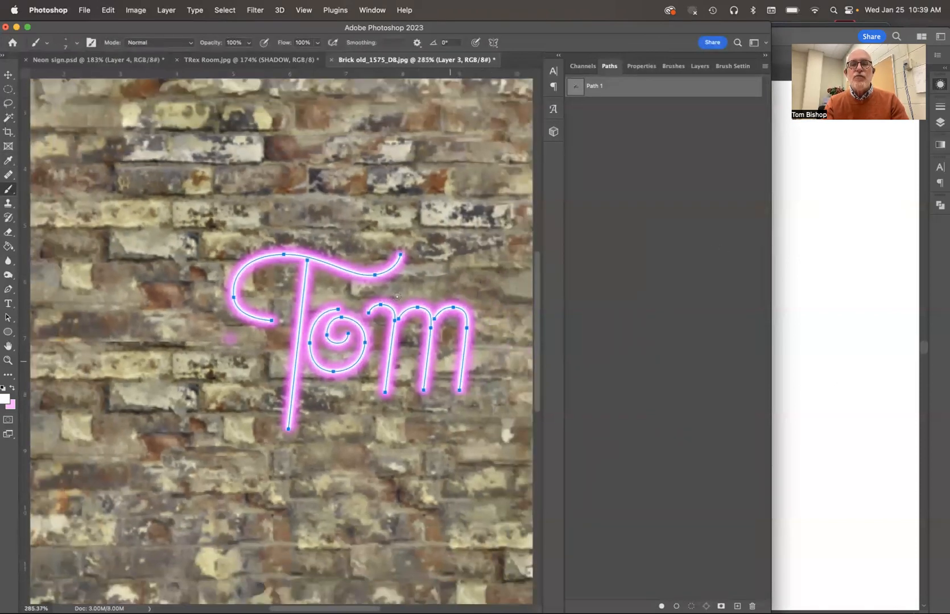
{"action": "left_click", "coordinate": [633, 137]}
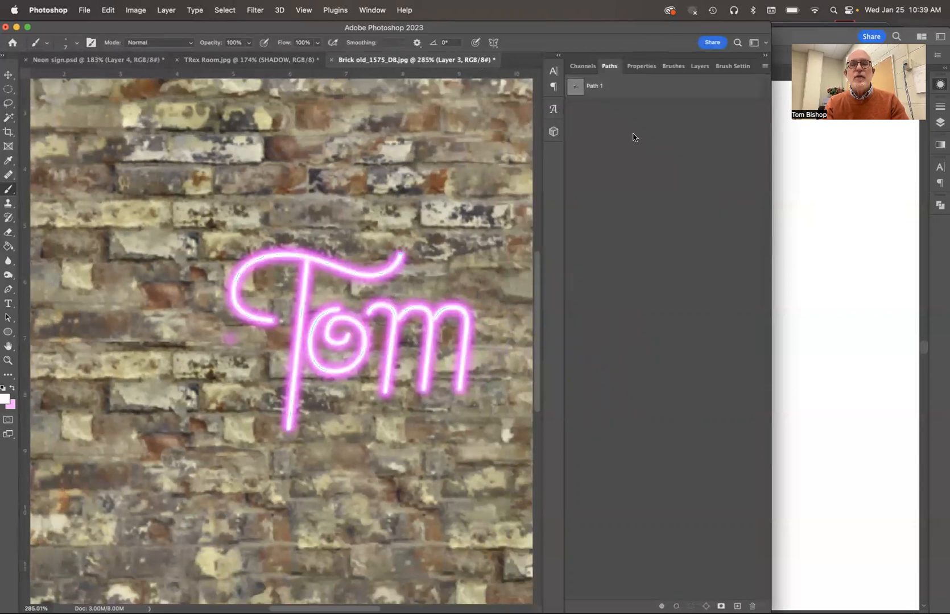
{"action": "key", "text": "super+minus"}
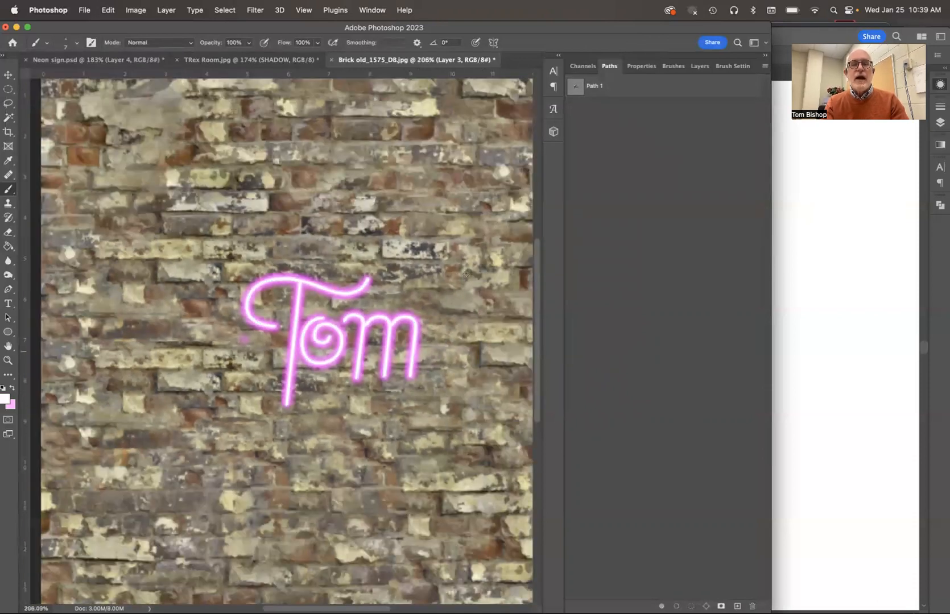
{"action": "key", "text": "super+minus"}
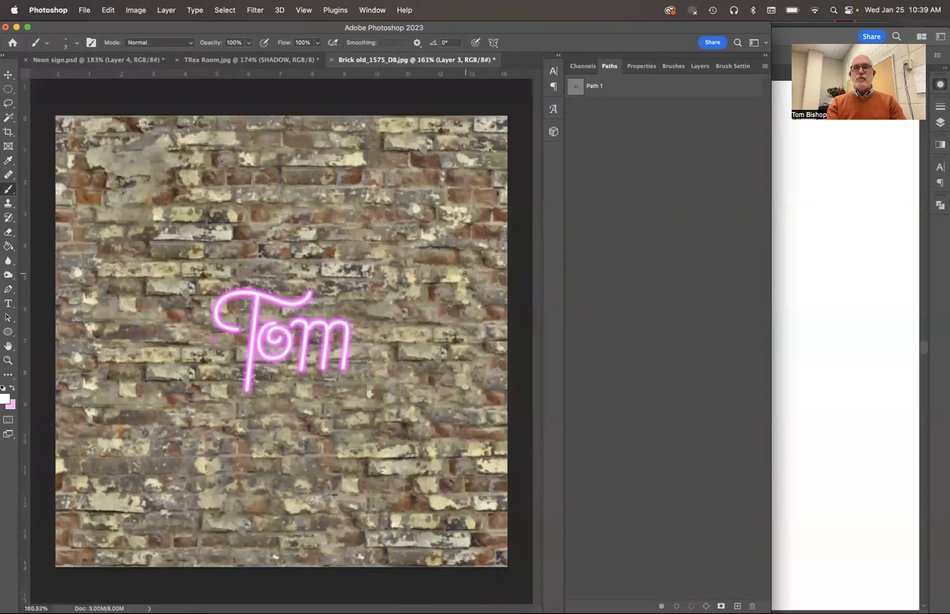